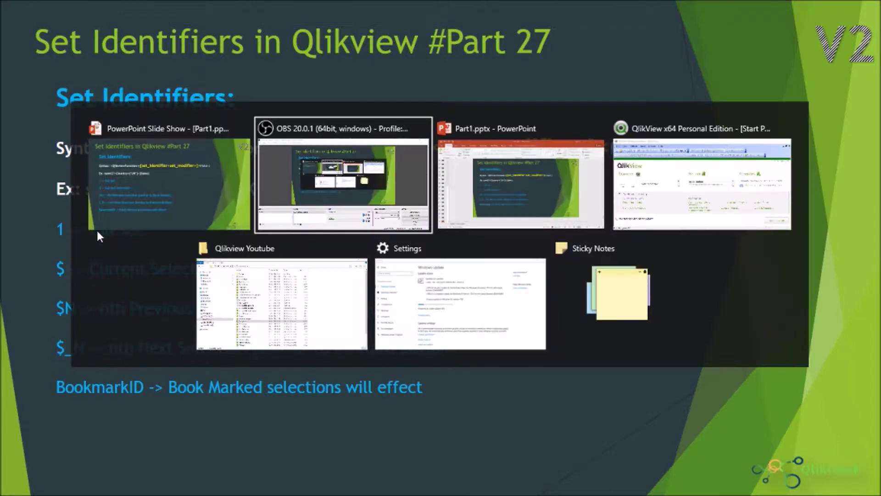
# - Switch to QlikView, maximize it and start a new blank document
pyautogui.press('Tab')
pyautogui.press('Tab')
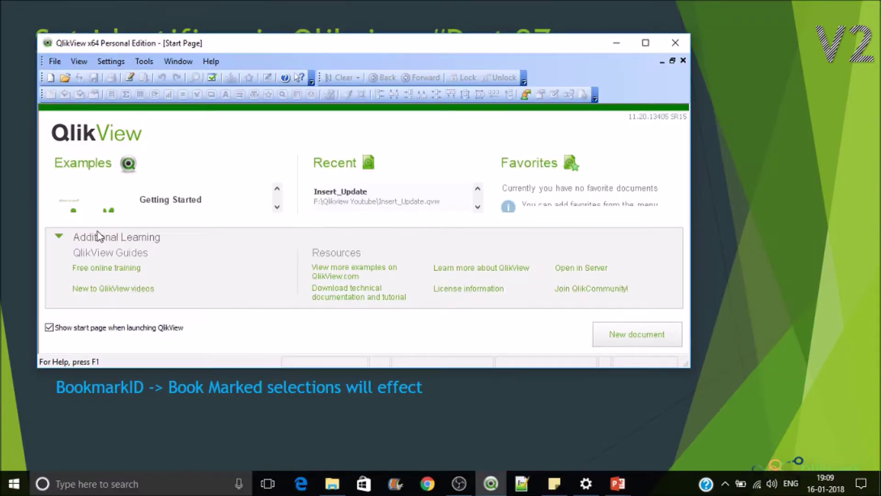
pyautogui.click(645, 43)
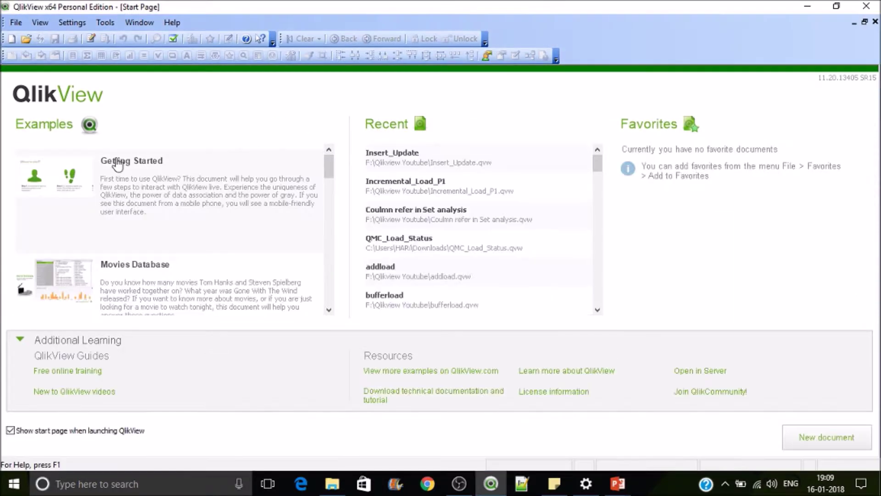
pyautogui.click(11, 39)
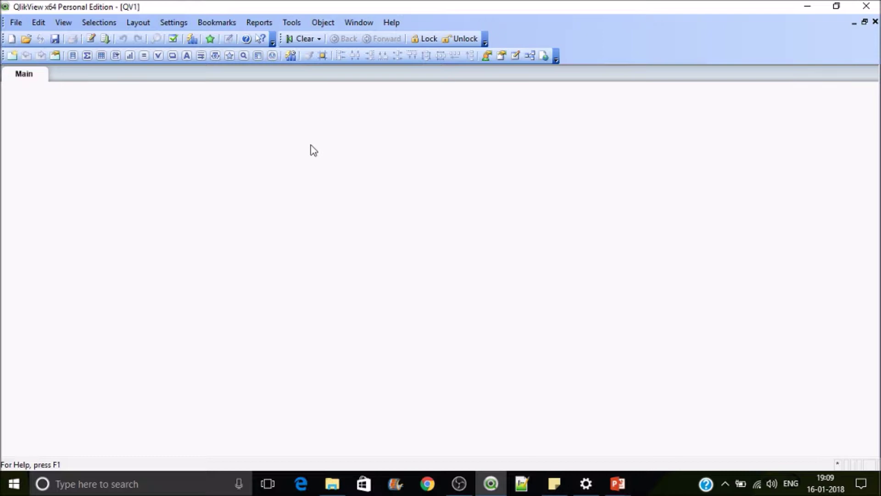
# - Save the document as SetAnalysis.qvw and open its load script to browse local files
pyautogui.hotkey('ctrl', 's')
pyautogui.write('Set')
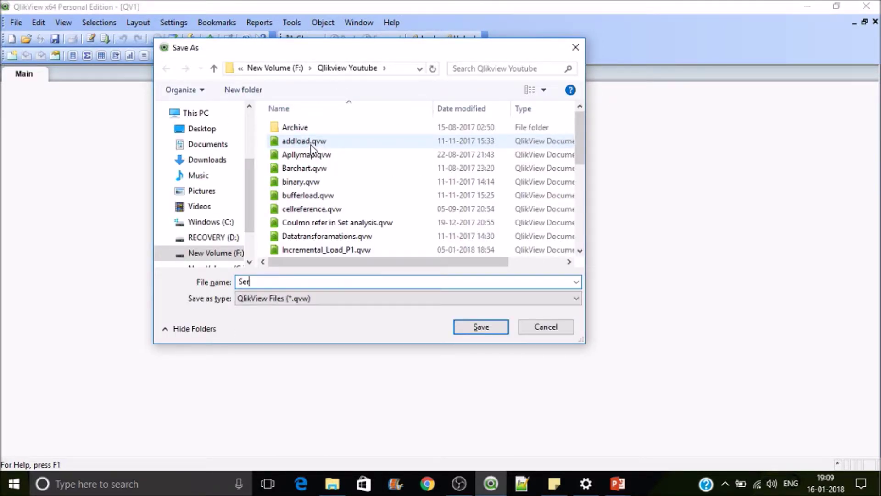
pyautogui.write('An')
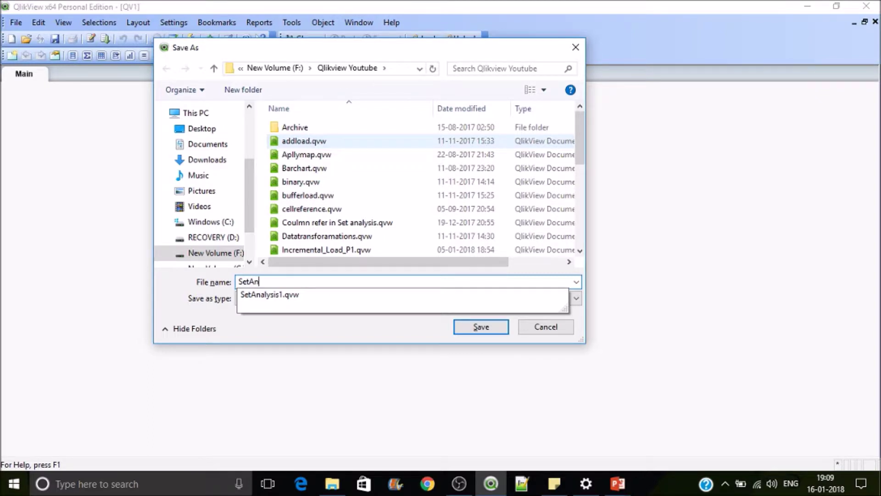
pyautogui.write('alysis')
pyautogui.press('Return')
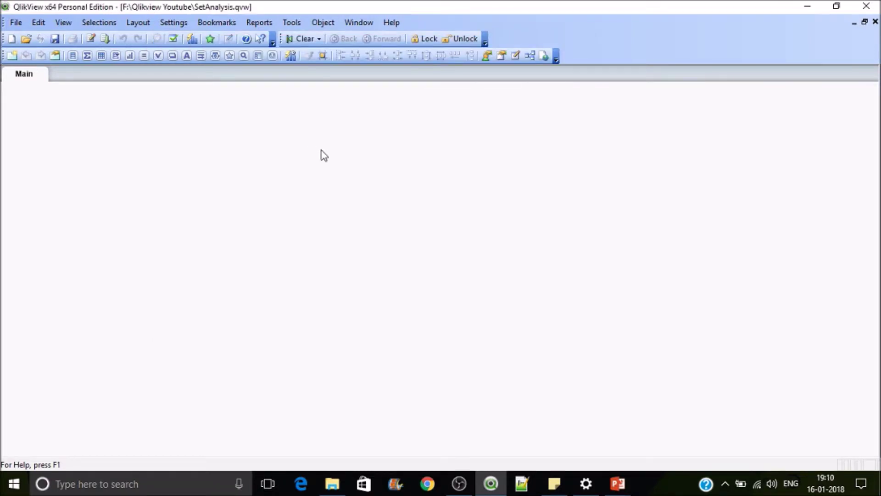
pyautogui.hotkey('ctrl', 'e')
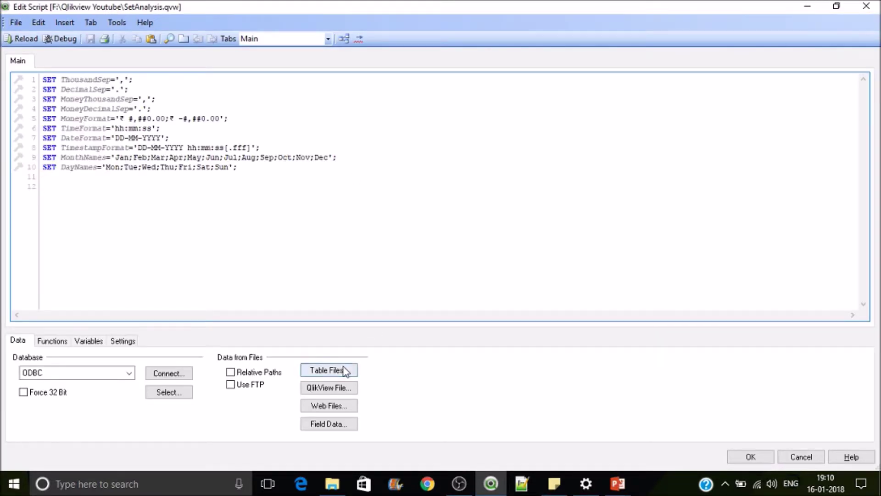
pyautogui.click(344, 371)
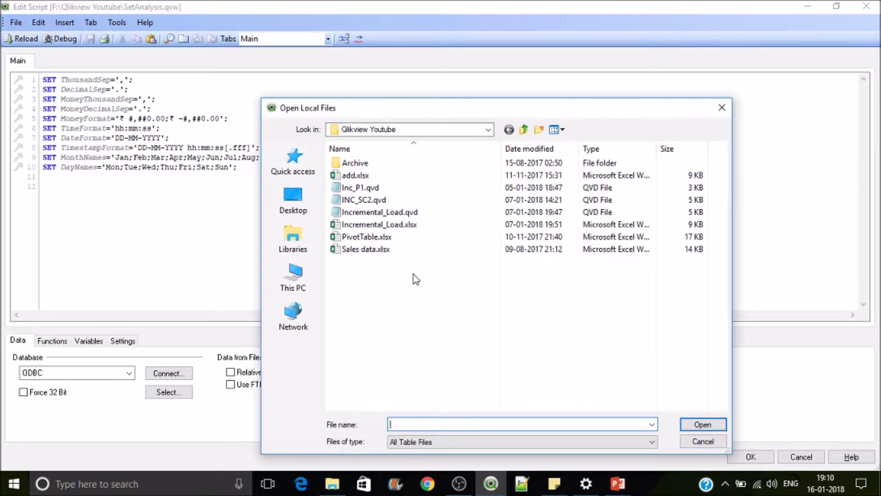
# - Load Sales data.xlsx into the script and reload to fetch the data
pyautogui.doubleClick(388, 250)
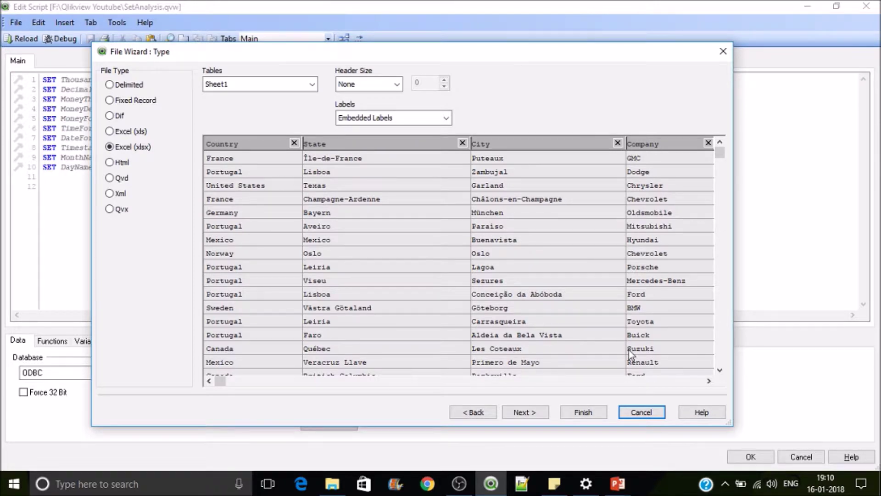
pyautogui.click(593, 415)
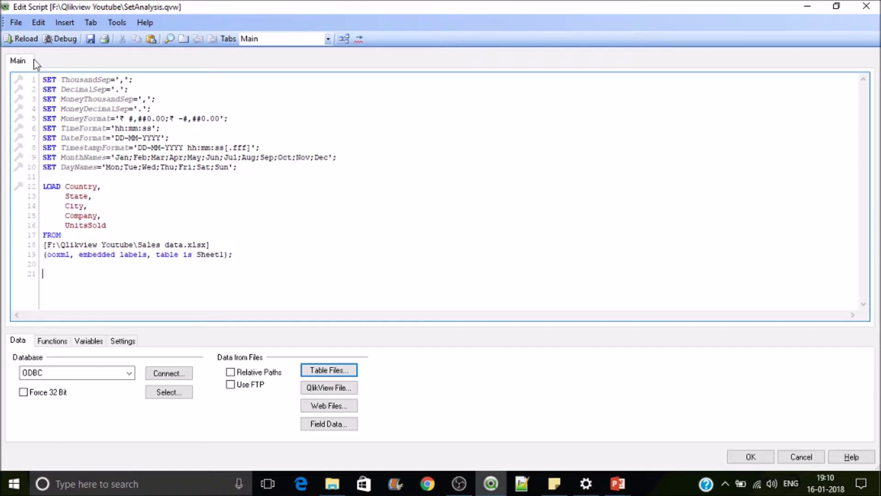
pyautogui.click(23, 39)
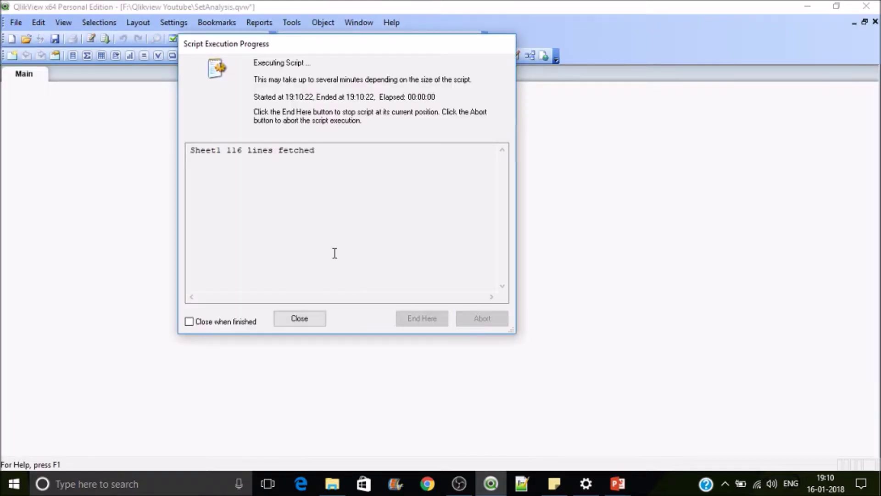
pyautogui.click(299, 319)
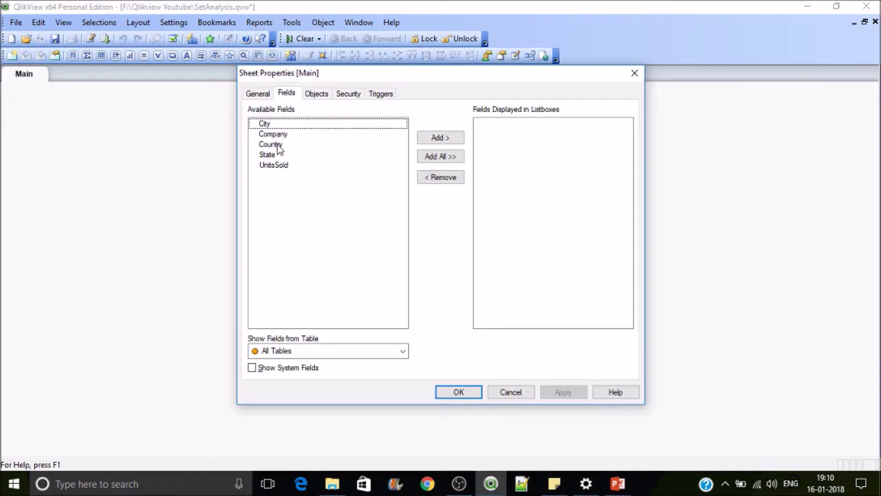
# - Add Country, City, Company and State list boxes to the Main sheet
pyautogui.click(281, 143)
pyautogui.doubleClick(280, 144)
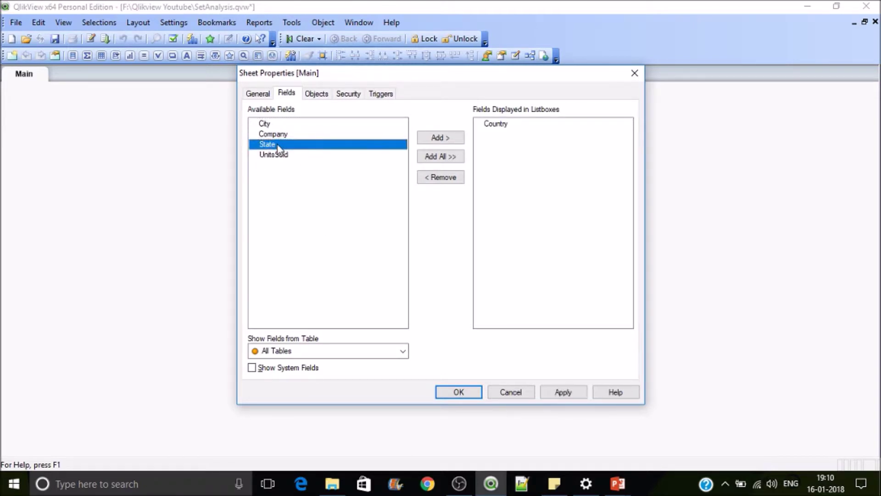
pyautogui.click(270, 127)
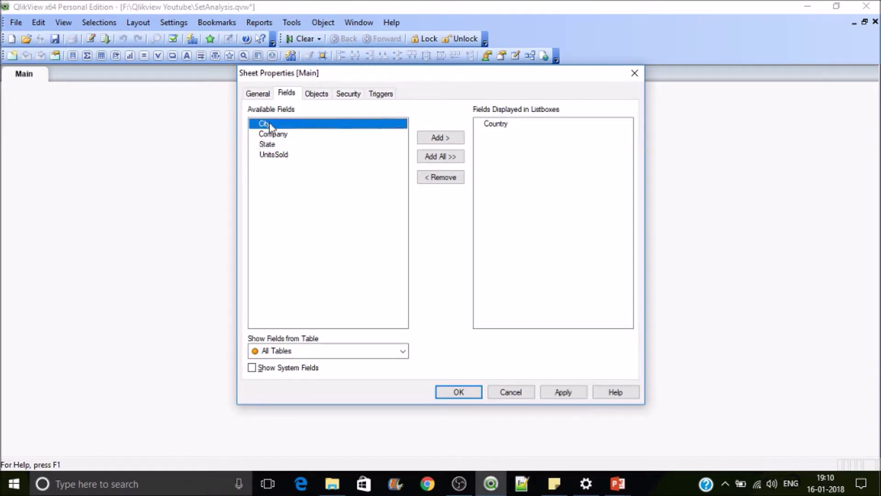
pyautogui.doubleClick(270, 128)
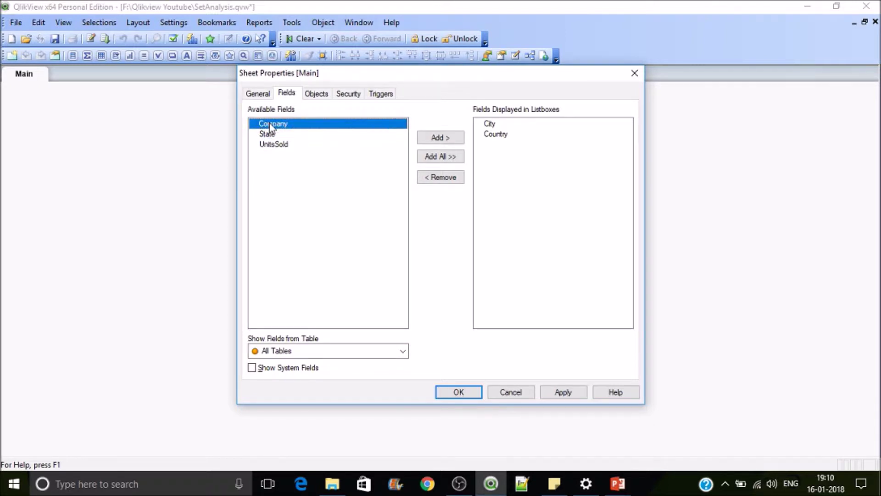
pyautogui.doubleClick(271, 125)
pyautogui.doubleClick(270, 125)
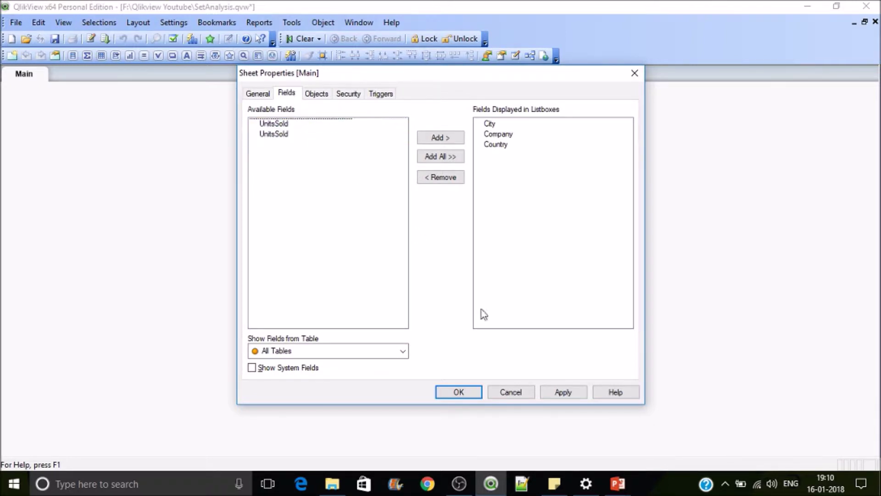
pyautogui.click(470, 393)
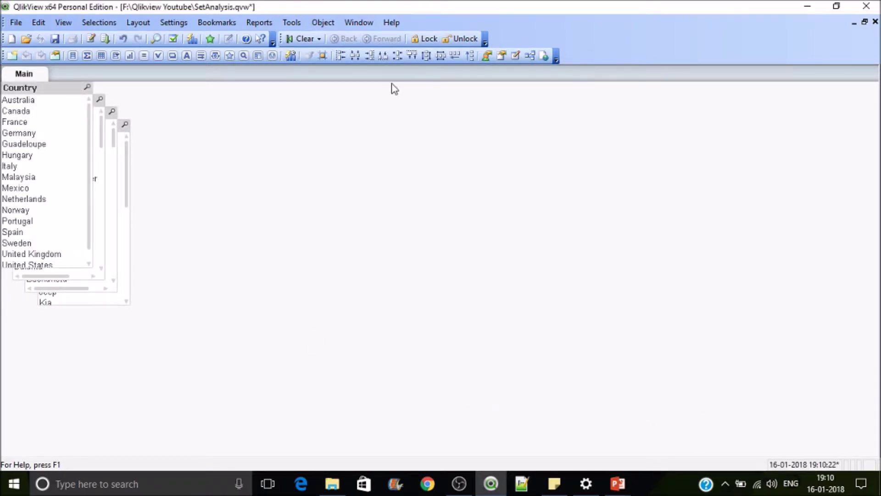
# - Arrange the list boxes side by side and clear their selection
pyautogui.click(439, 57)
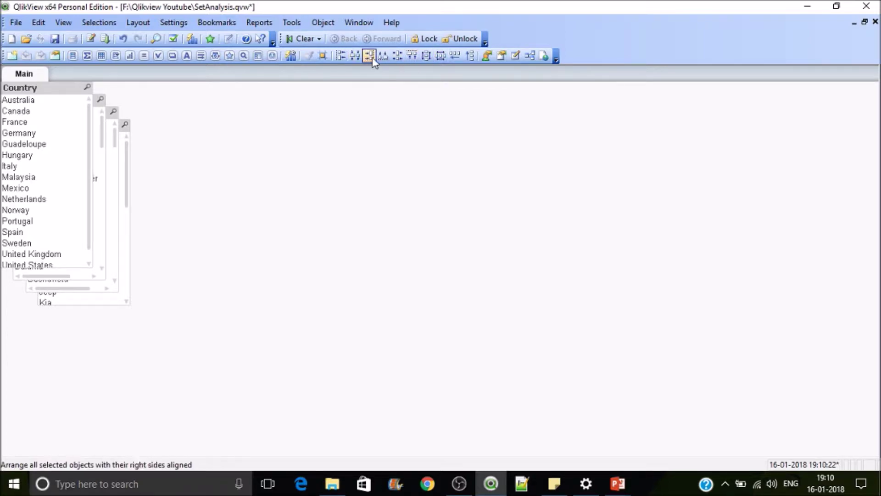
pyautogui.click(455, 56)
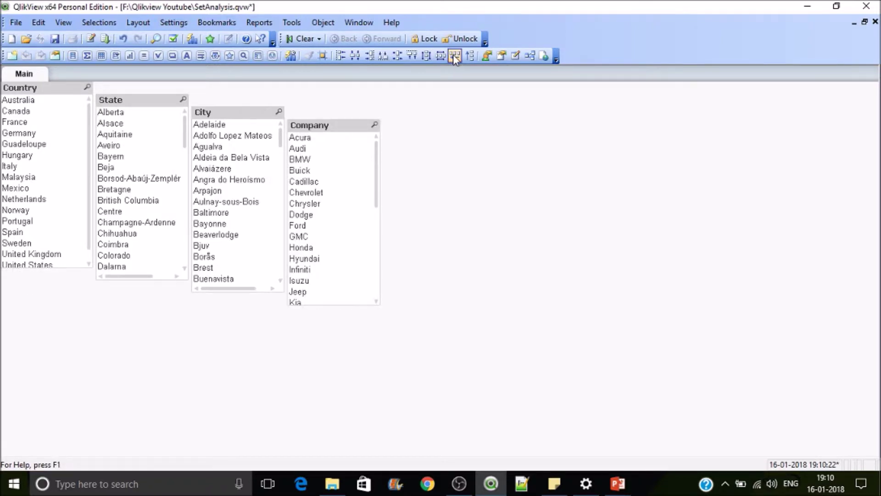
pyautogui.click(629, 159)
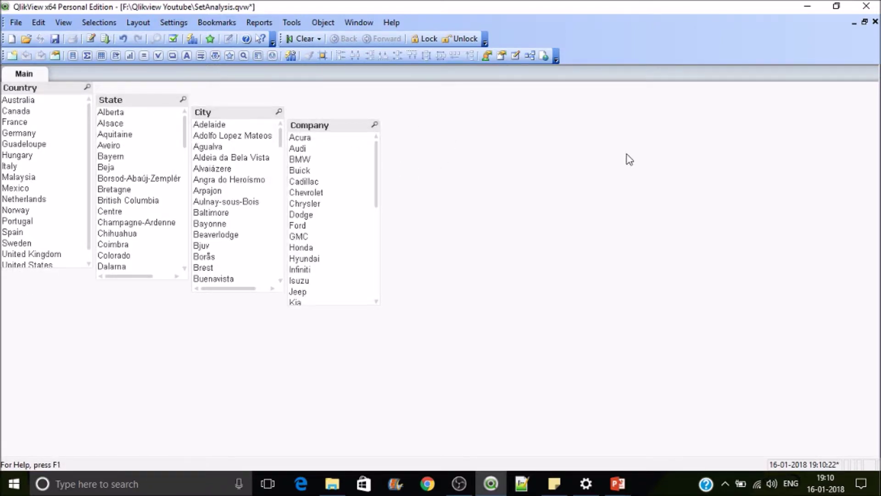
# - Start a new bar chart using Country as its dimension
pyautogui.rightClick(540, 140)
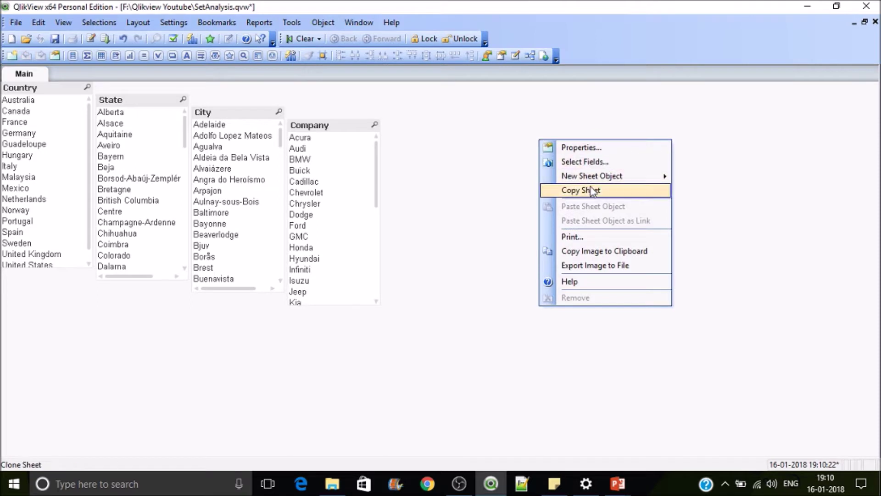
pyautogui.moveTo(603, 175)
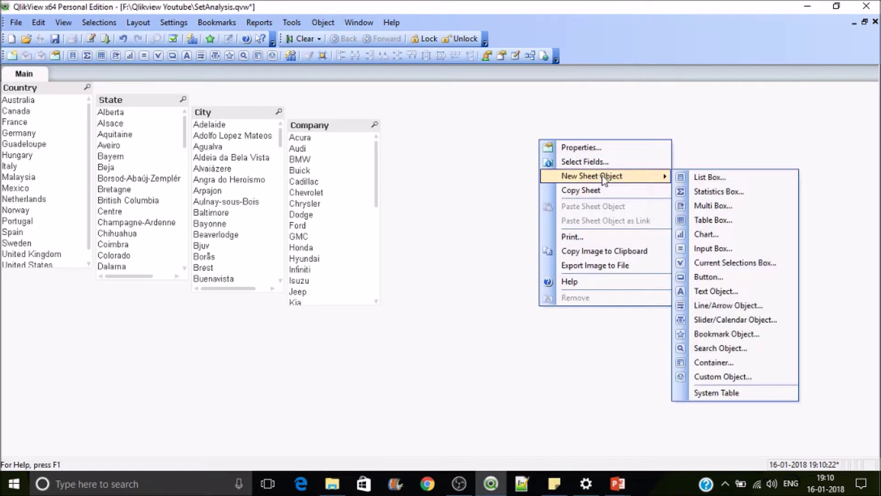
pyautogui.click(723, 243)
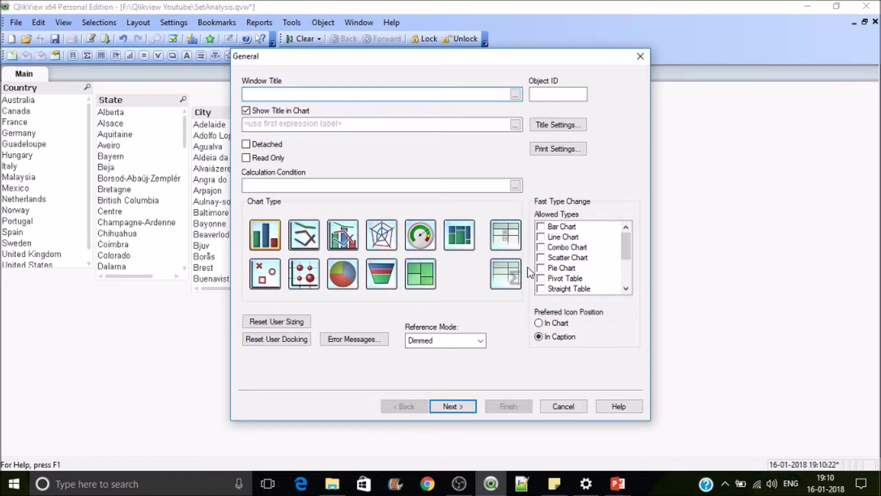
pyautogui.click(456, 405)
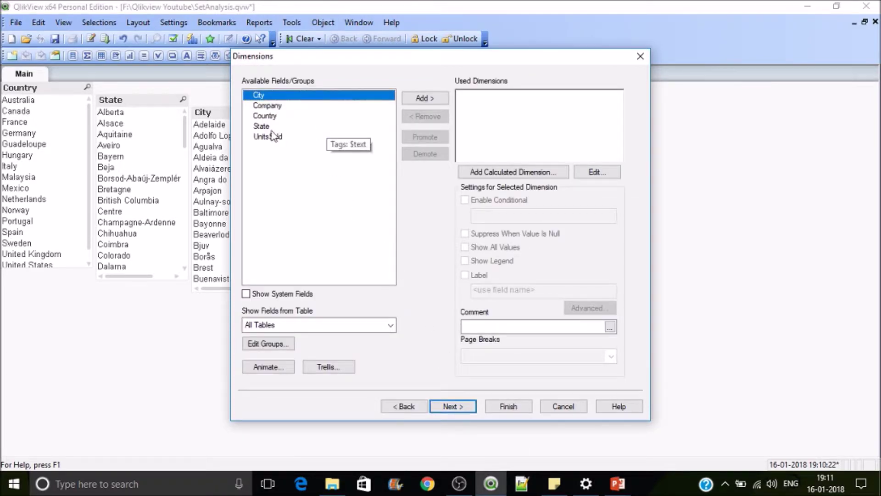
pyautogui.doubleClick(264, 118)
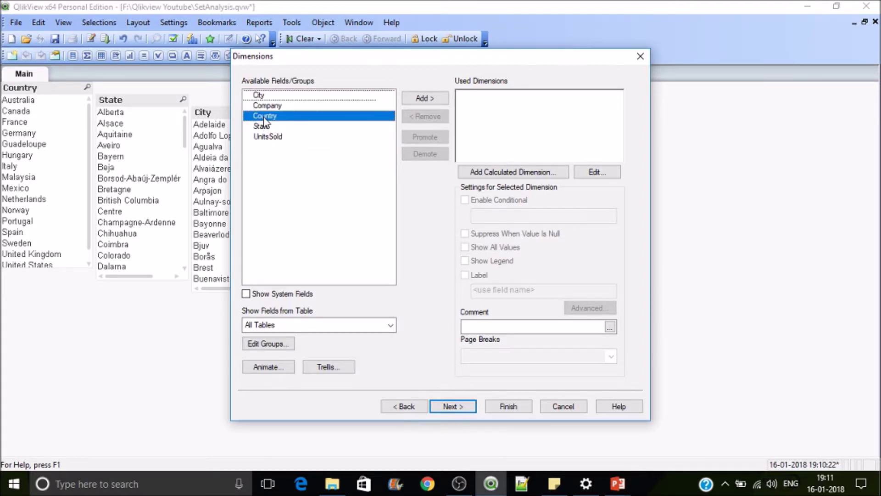
pyautogui.click(455, 404)
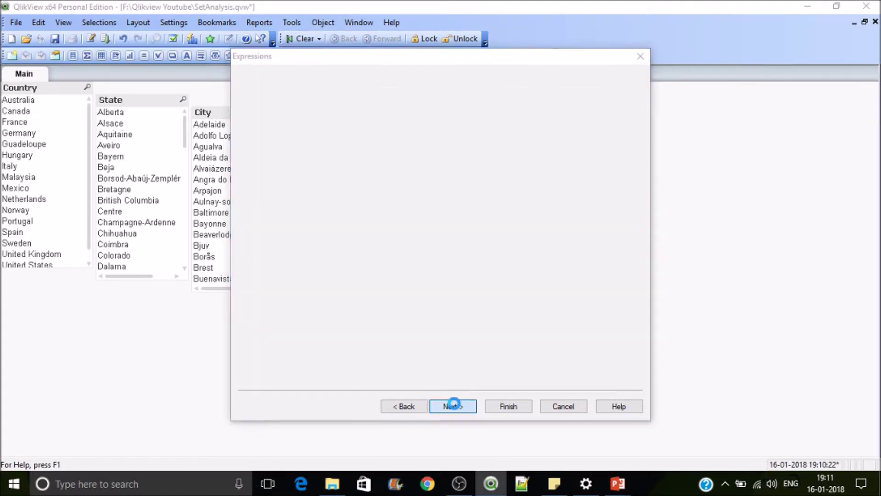
# - Give the chart the expression Sum(UnitsSold) labelled #UnitsSold and finish it
pyautogui.write('u')
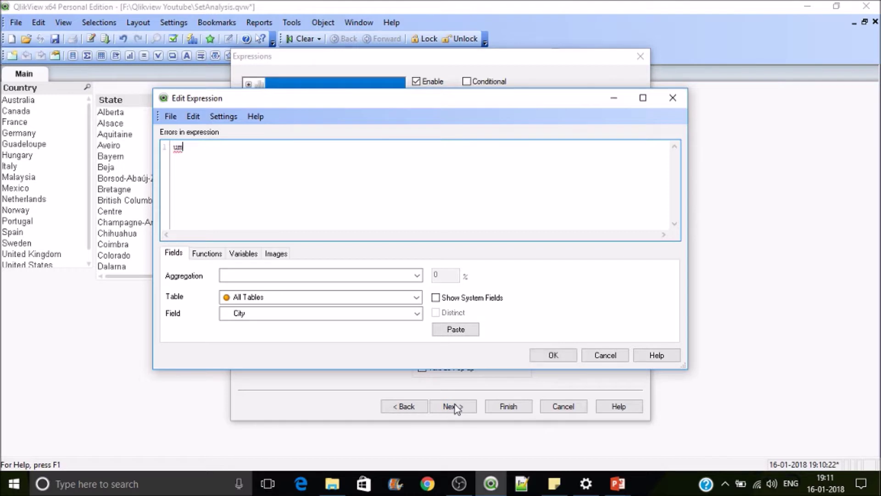
pyautogui.press('BackSpace')
pyautogui.write('Sum(Sales')
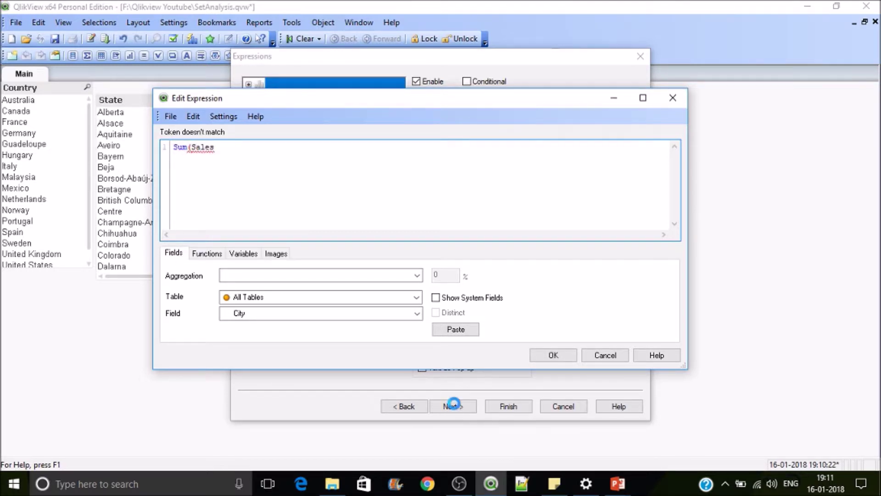
pyautogui.press('BackSpace')
pyautogui.press('BackSpace')
pyautogui.press('BackSpace')
pyautogui.press('BackSpace')
pyautogui.press('BackSpace')
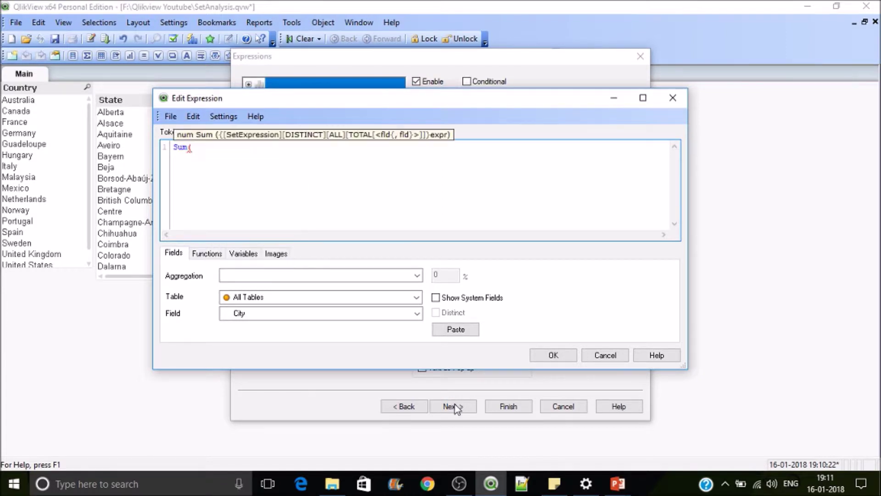
pyautogui.write('un')
pyautogui.press('Return')
pyautogui.write(')')
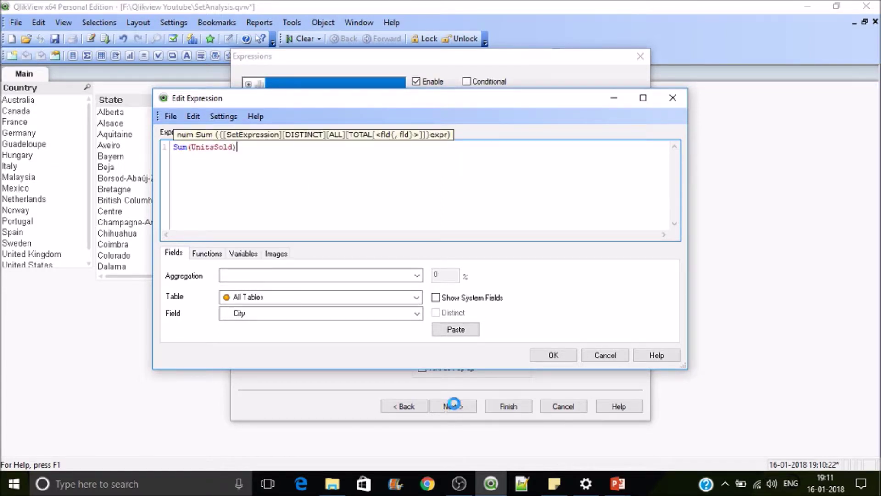
pyautogui.click(561, 357)
pyautogui.click(500, 127)
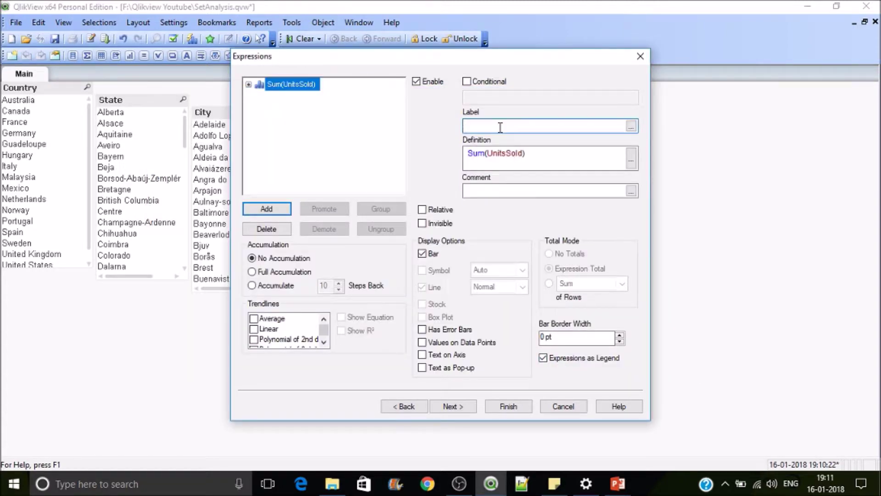
pyautogui.write('#')
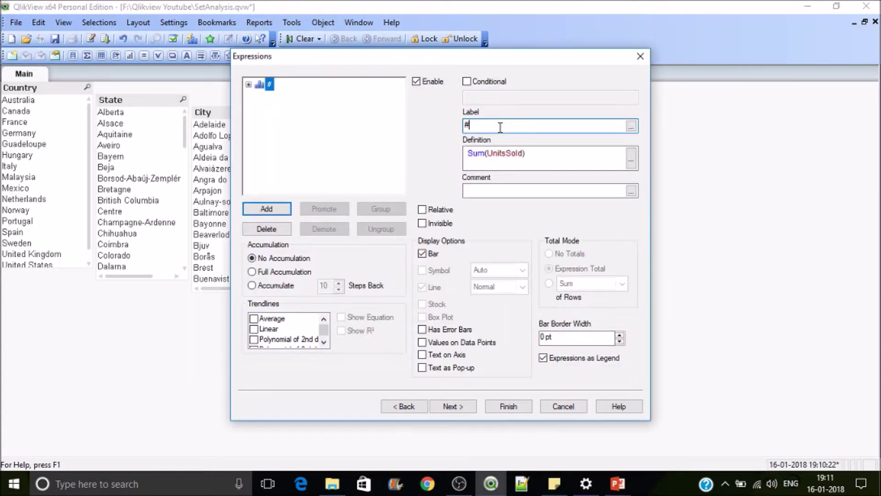
pyautogui.write('UnitsSold')
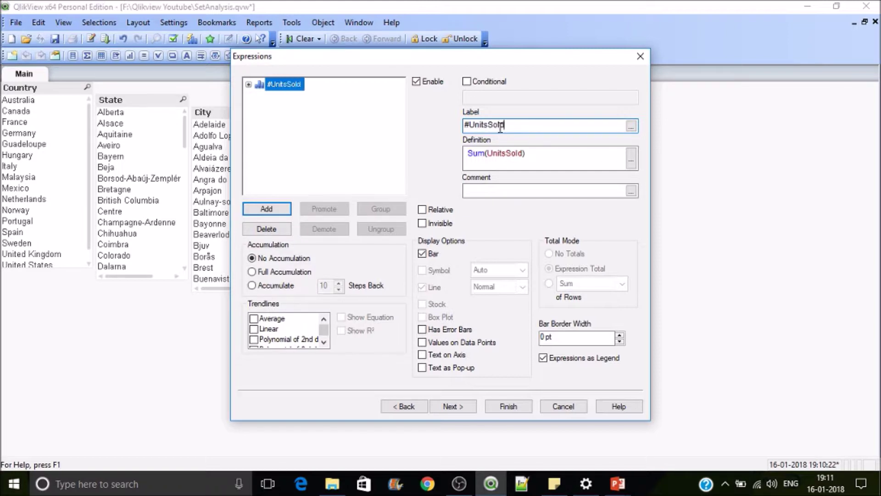
pyautogui.click(509, 407)
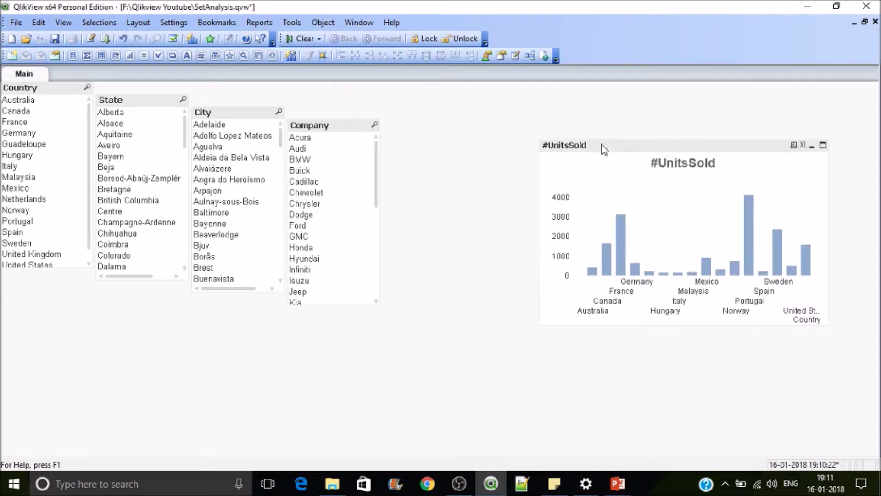
# - Widen and reposition the chart, and set its country axis labels to diagonal
pyautogui.moveTo(540, 173); pyautogui.dragTo(378, 173)
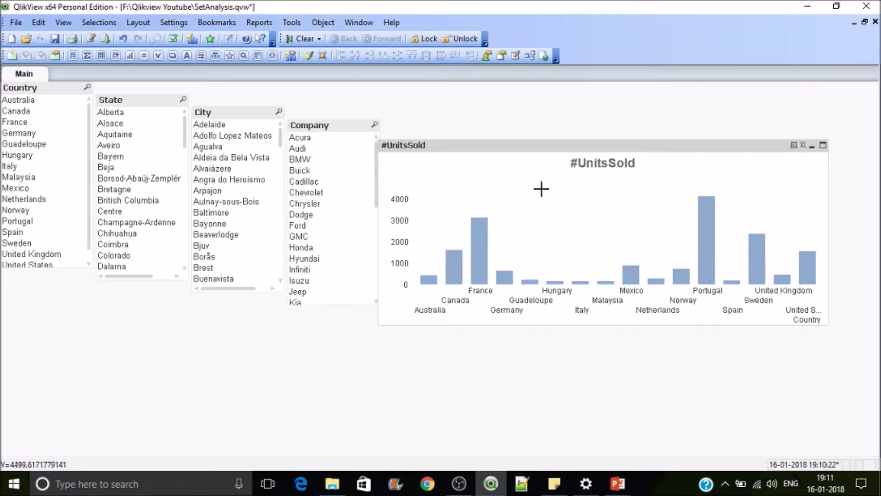
pyautogui.moveTo(556, 144); pyautogui.dragTo(568, 120)
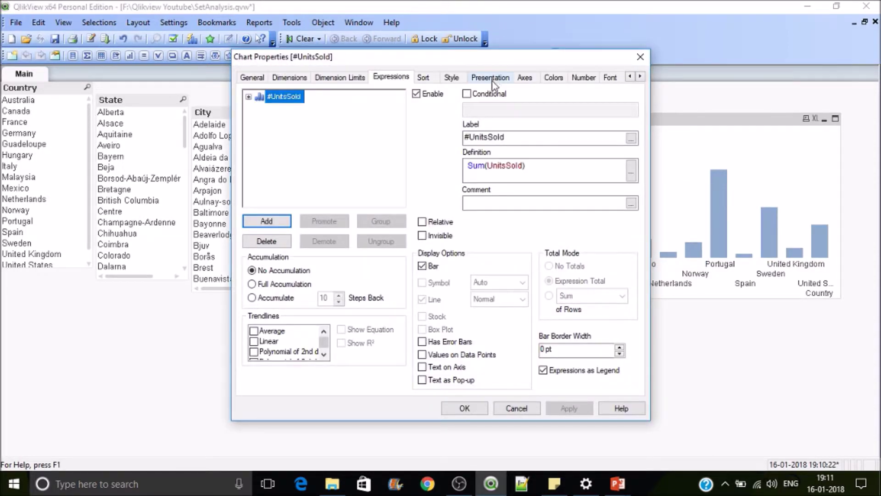
pyautogui.click(490, 78)
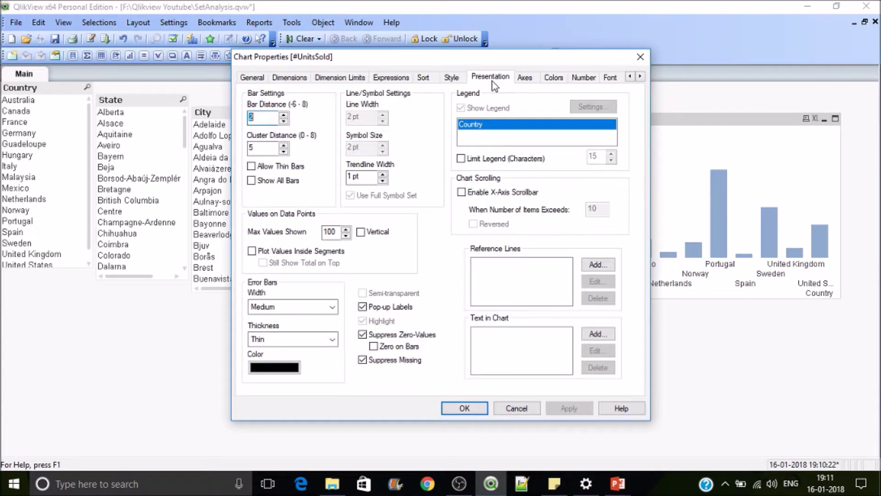
pyautogui.click(527, 79)
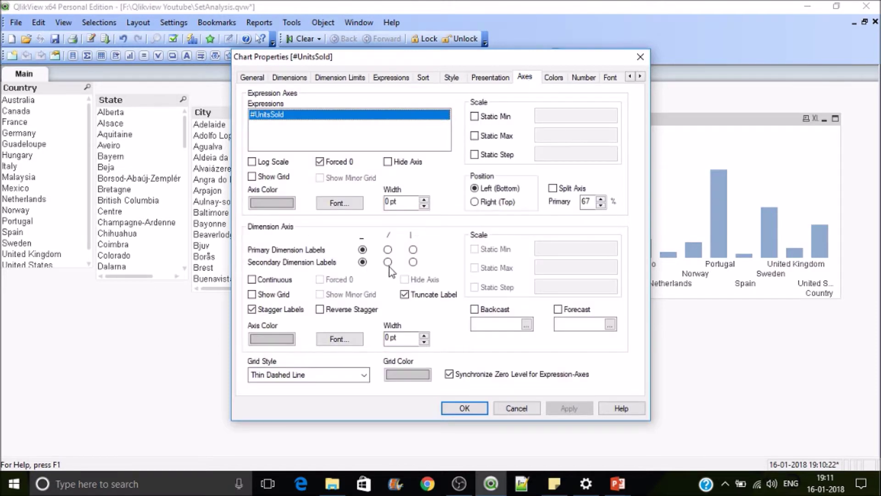
pyautogui.click(388, 249)
pyautogui.click(558, 408)
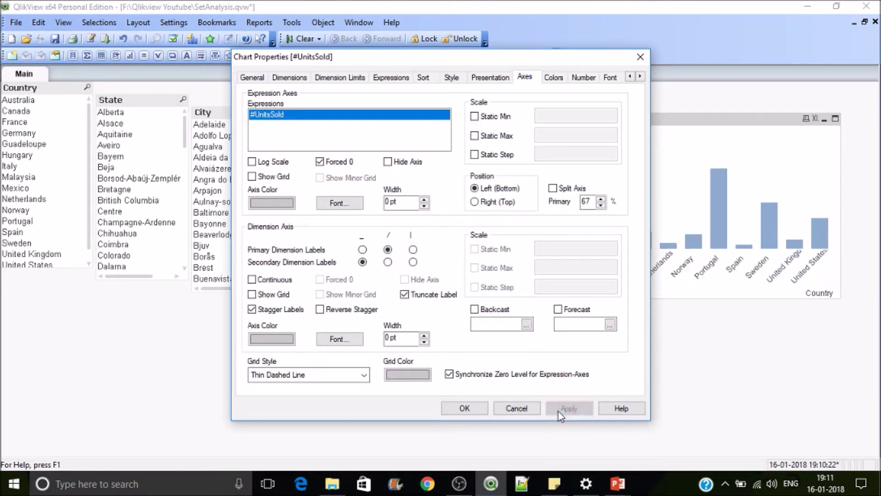
pyautogui.click(463, 410)
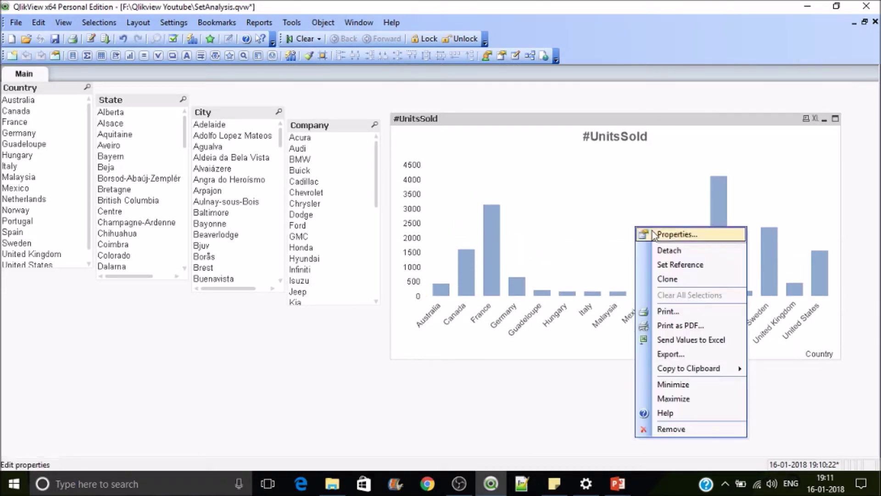
# - Enable Values on Data Points so each bar shows its total
pyautogui.click(675, 234)
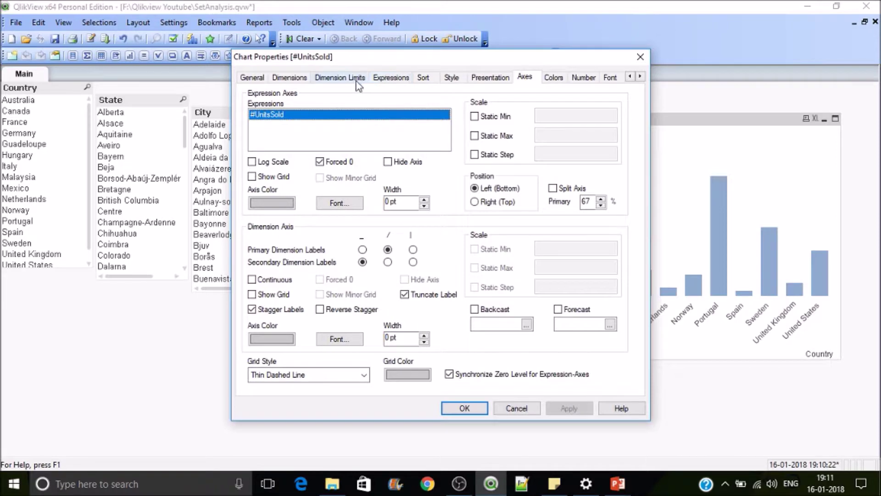
pyautogui.click(391, 78)
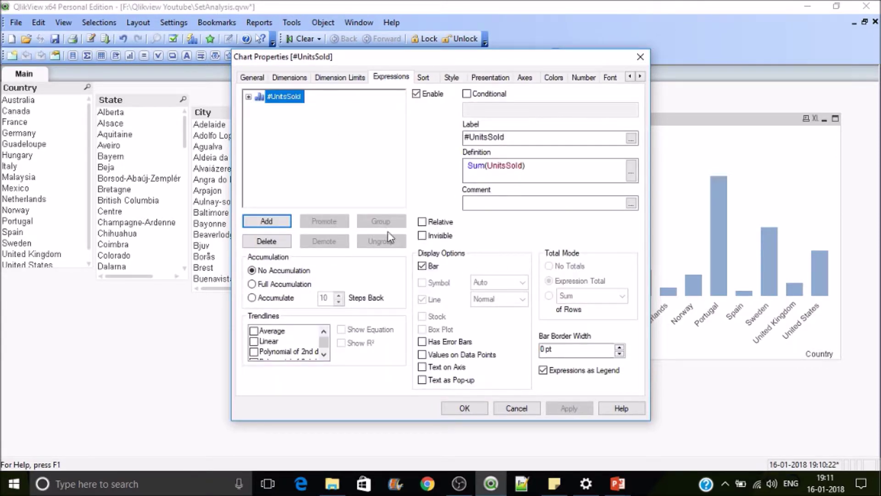
pyautogui.click(457, 355)
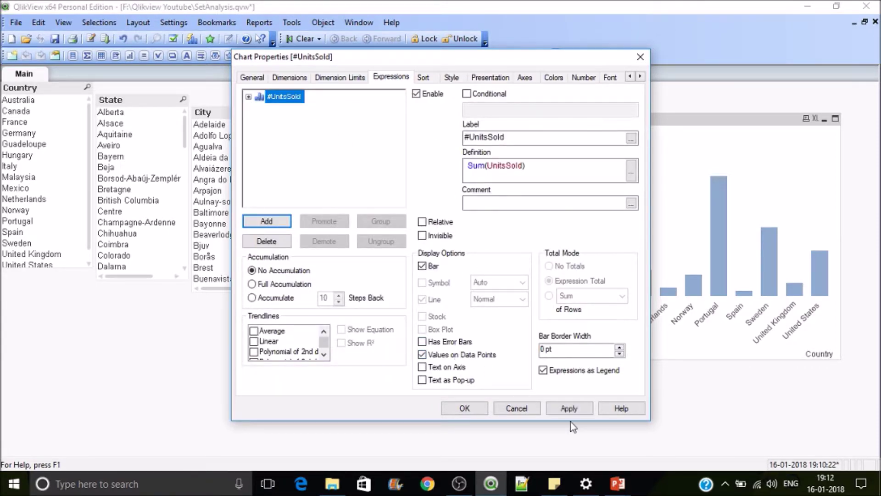
pyautogui.click(572, 408)
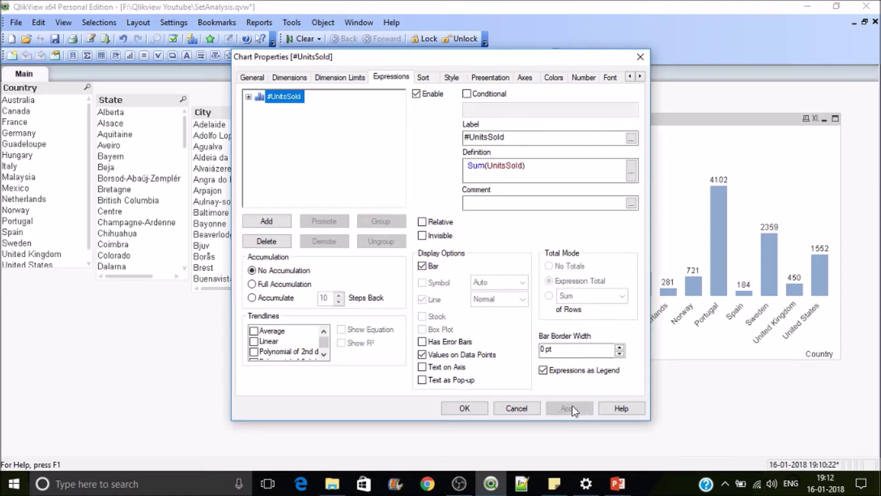
pyautogui.click(462, 408)
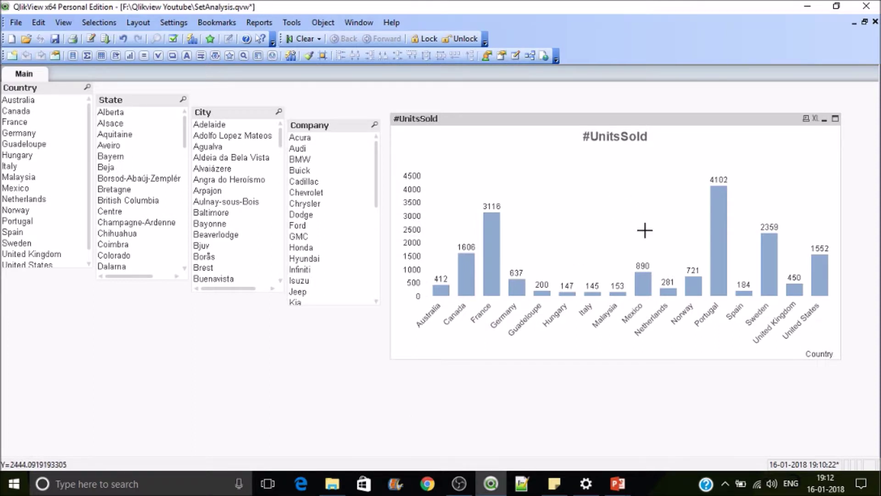
# - Select France, Italy, Bayern, Arpajon, Cadillac, Wirral, Aquitaine, then Guadeloupe in the list boxes
pyautogui.click(27, 125)
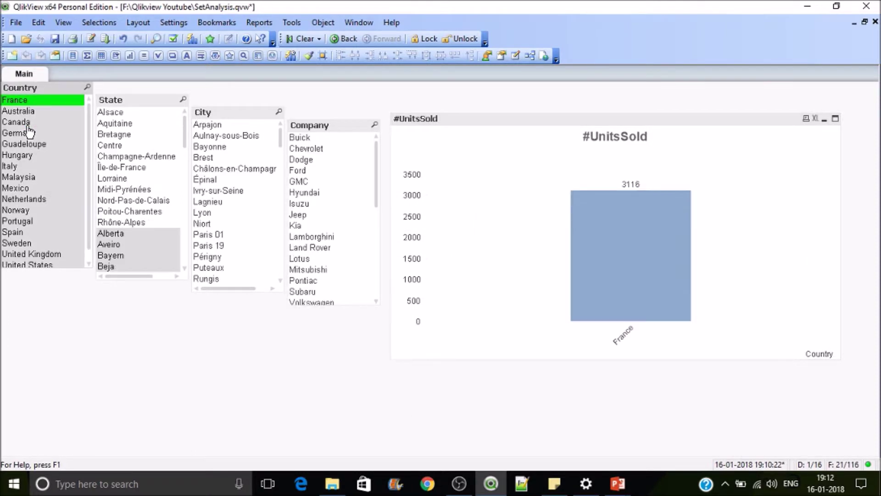
pyautogui.click(30, 166)
pyautogui.click(111, 167)
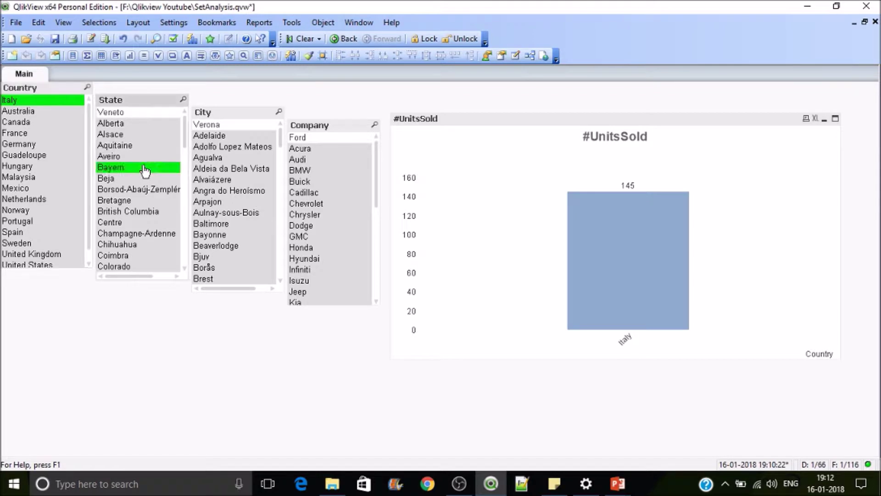
pyautogui.click(224, 204)
pyautogui.click(308, 192)
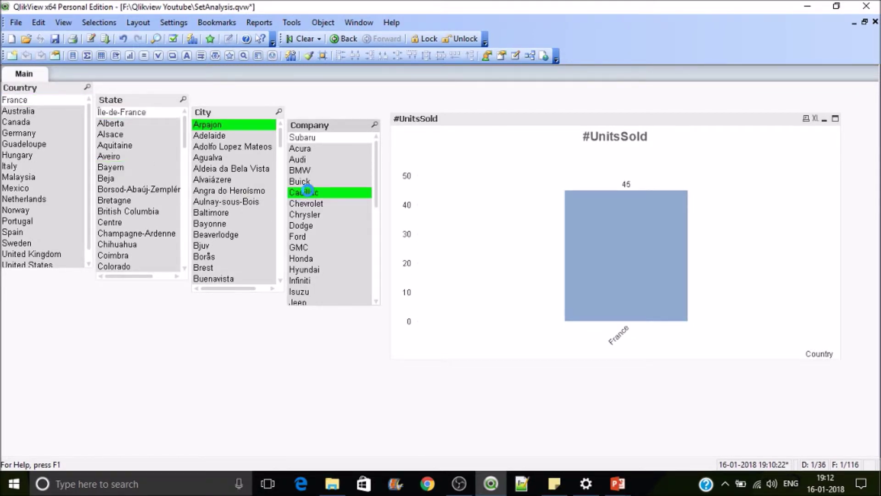
pyautogui.click(204, 146)
pyautogui.click(147, 147)
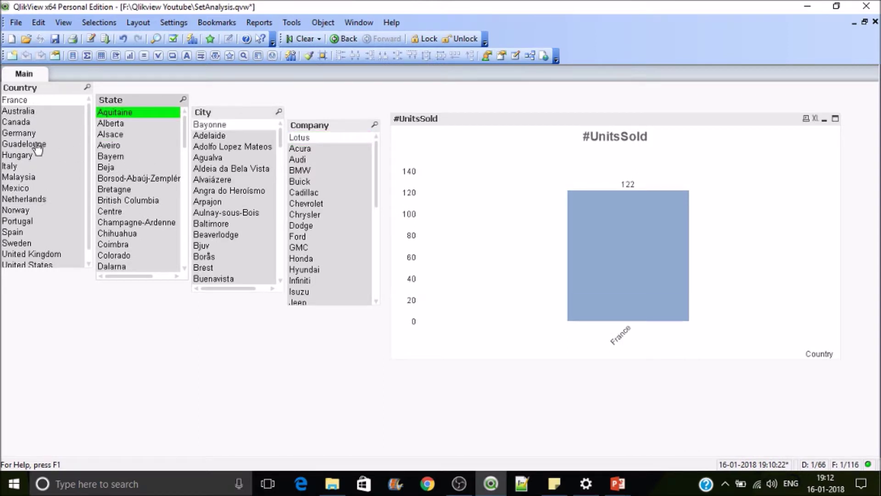
pyautogui.click(36, 143)
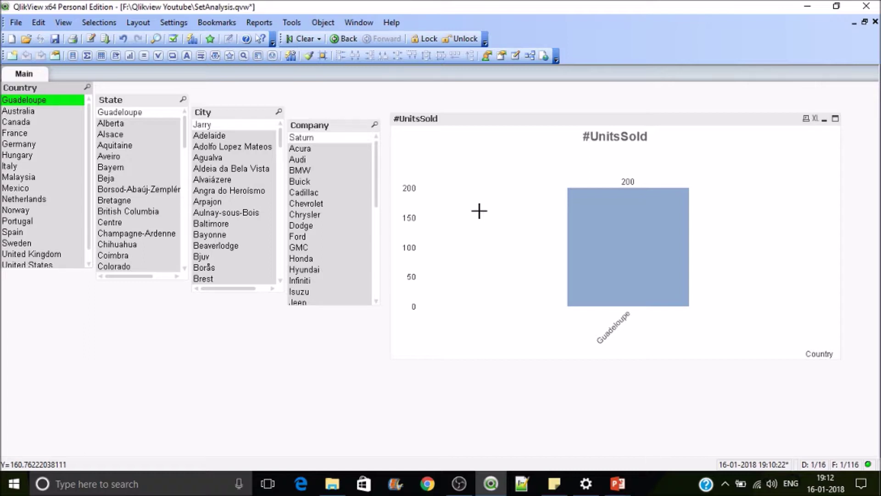
# - Change the chart expression to Sum({1}UnitsSold), then select Beja in the State list
pyautogui.rightClick(479, 211)
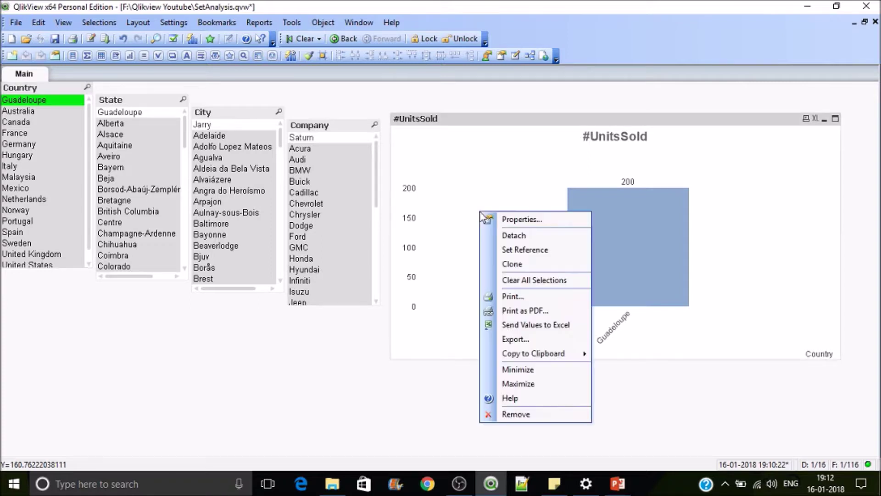
pyautogui.click(505, 219)
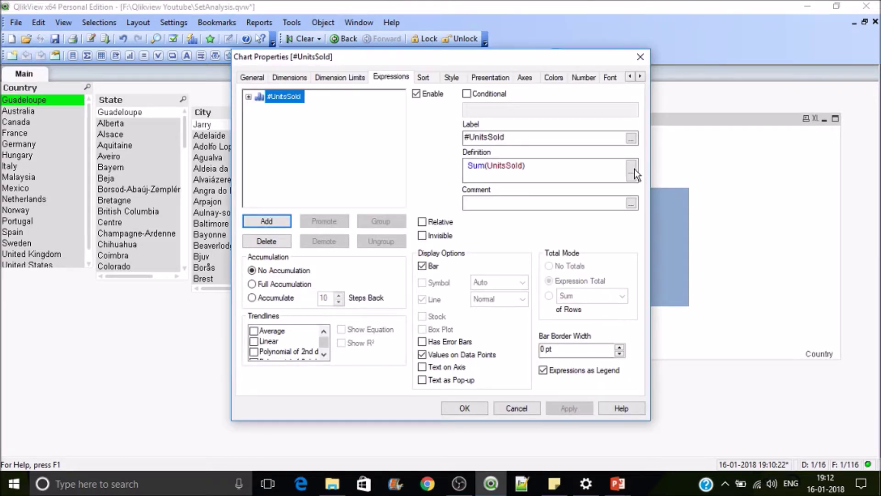
pyautogui.click(490, 164)
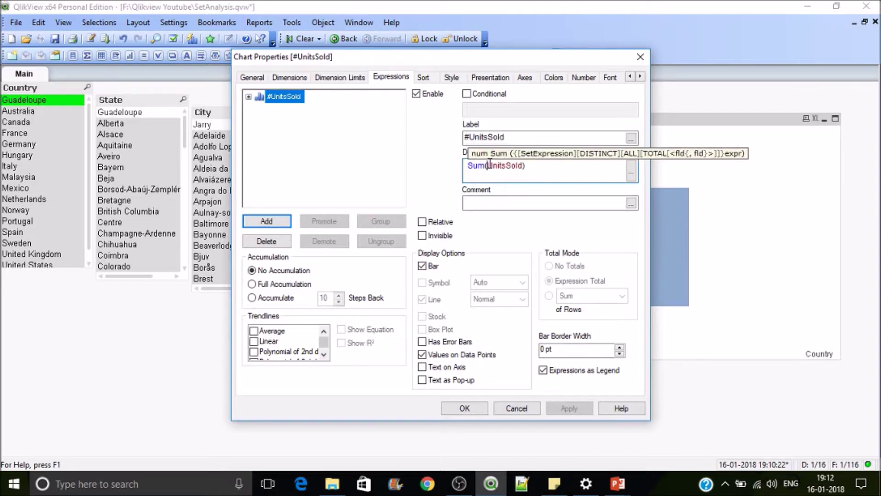
pyautogui.write('{')
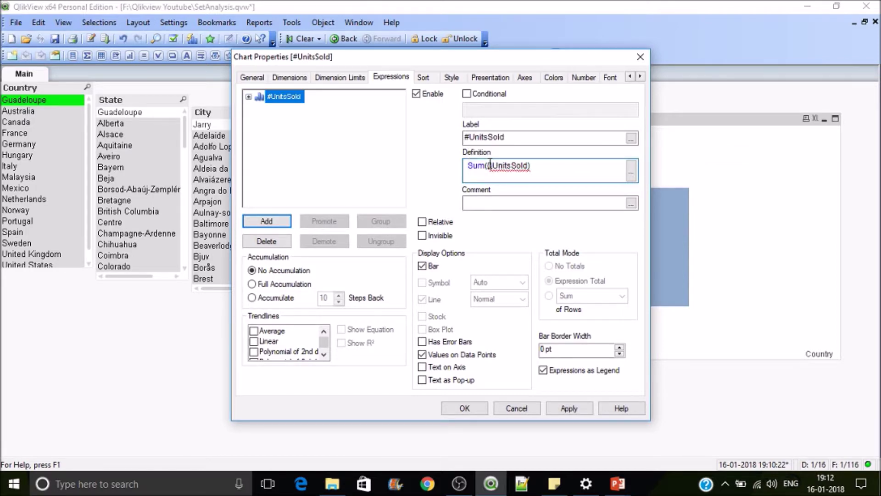
pyautogui.write('1')
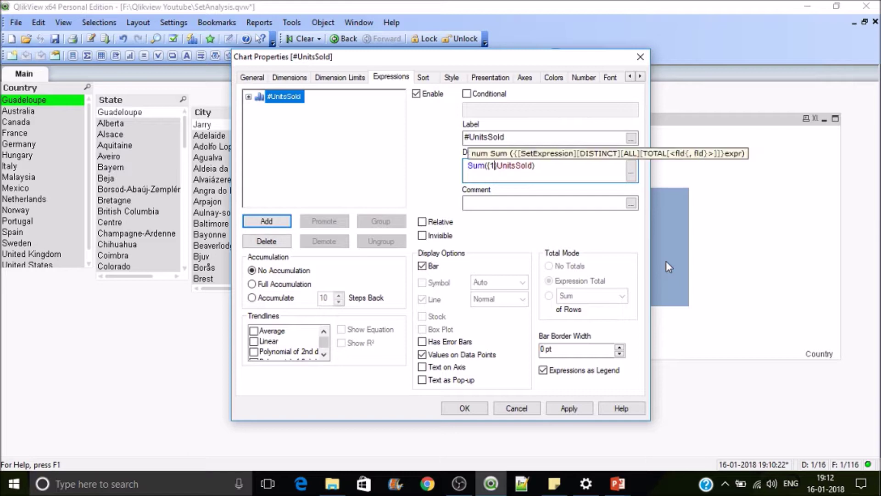
pyautogui.click(574, 411)
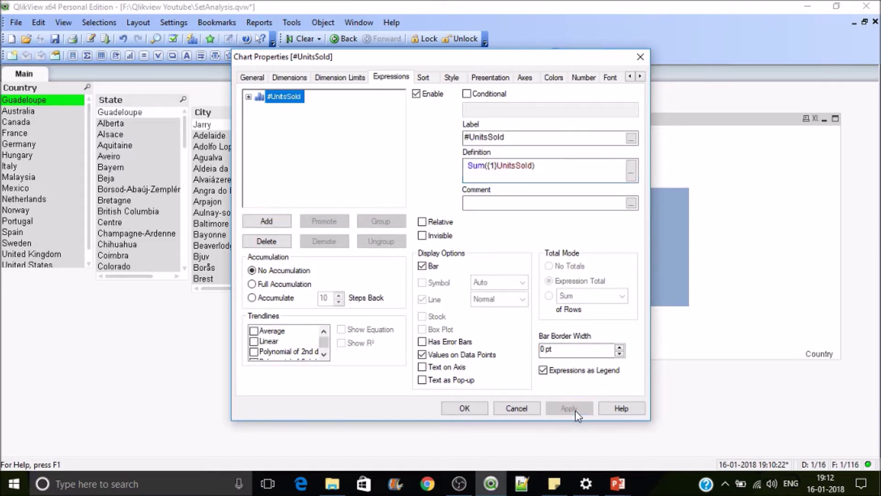
pyautogui.click(478, 411)
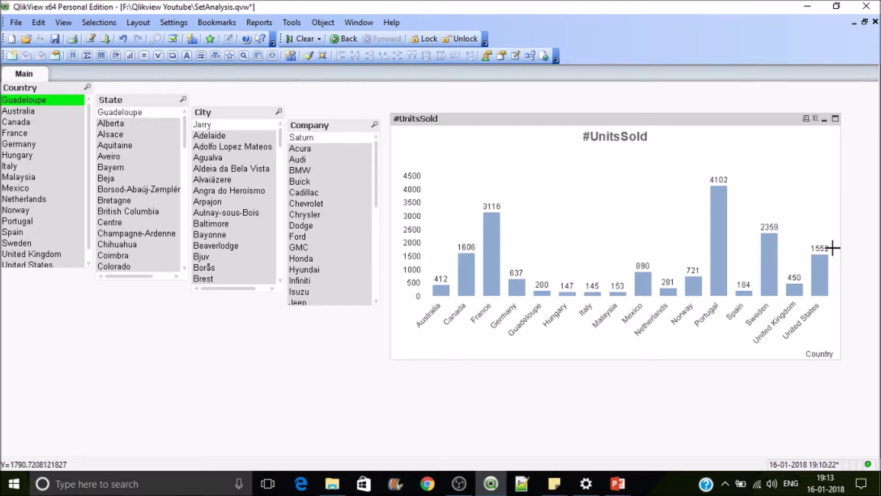
pyautogui.click(133, 179)
# - Select Aulnay-sous-Bois in City and Ford in Company while all countries stay charted
pyautogui.click(223, 213)
pyautogui.click(321, 236)
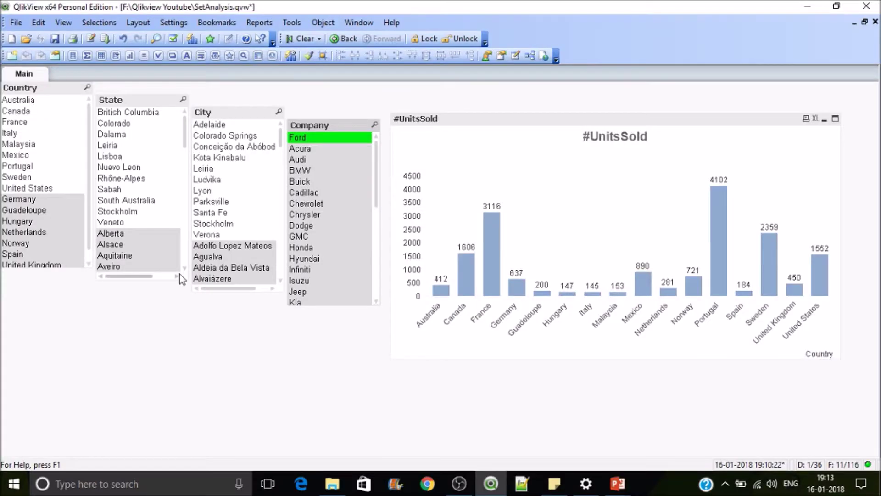
# - Change the chart's set identifier from {1} to {$}, giving Sum({$}UnitsSold)
pyautogui.rightClick(516, 163)
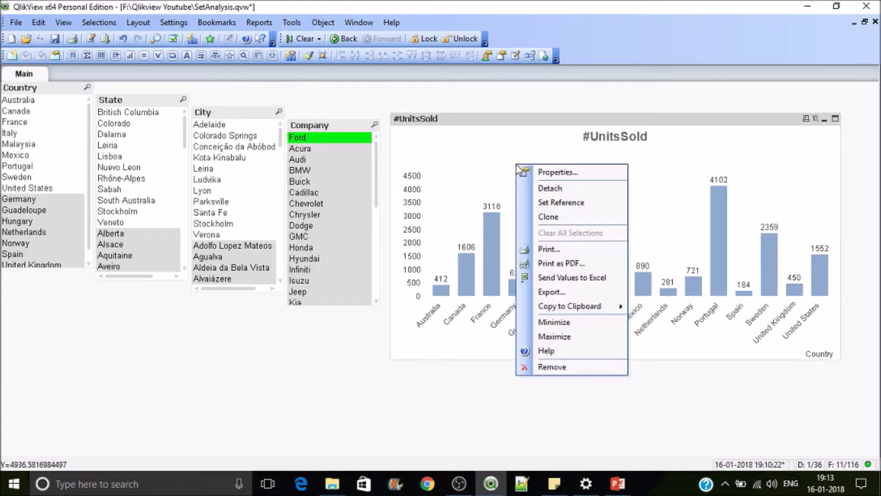
pyautogui.click(540, 173)
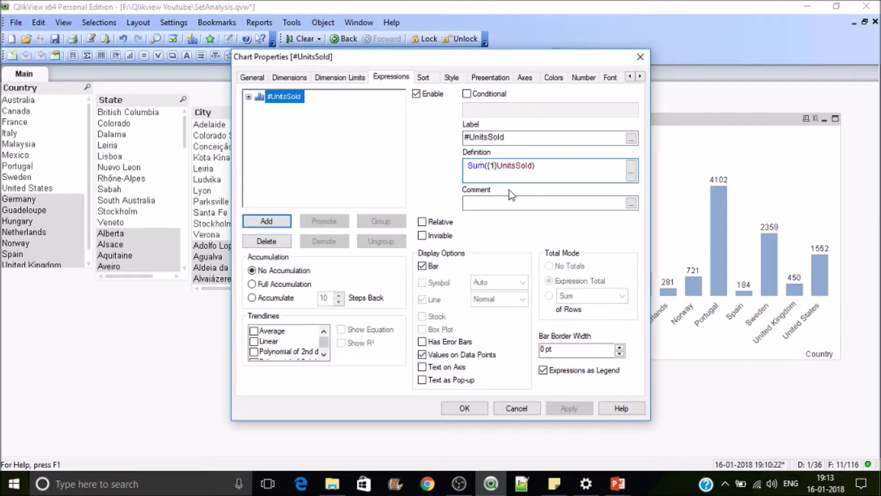
pyautogui.press('BackSpace')
pyautogui.write('$')
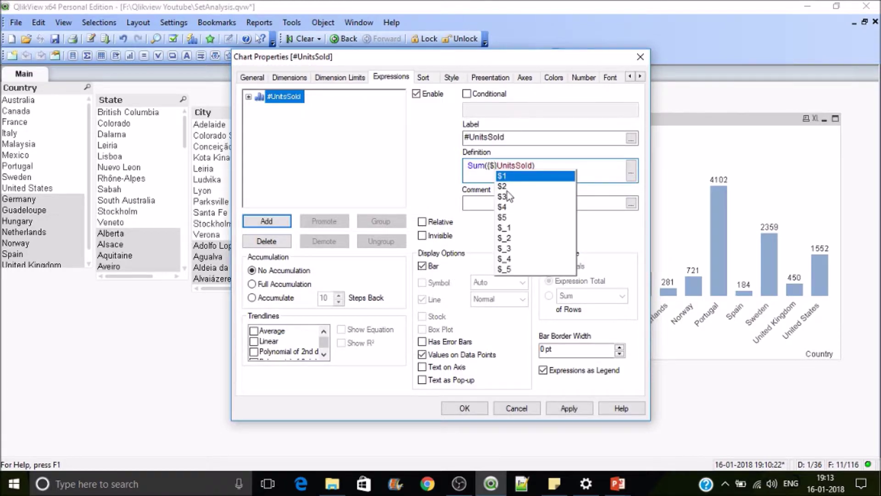
pyautogui.click(569, 408)
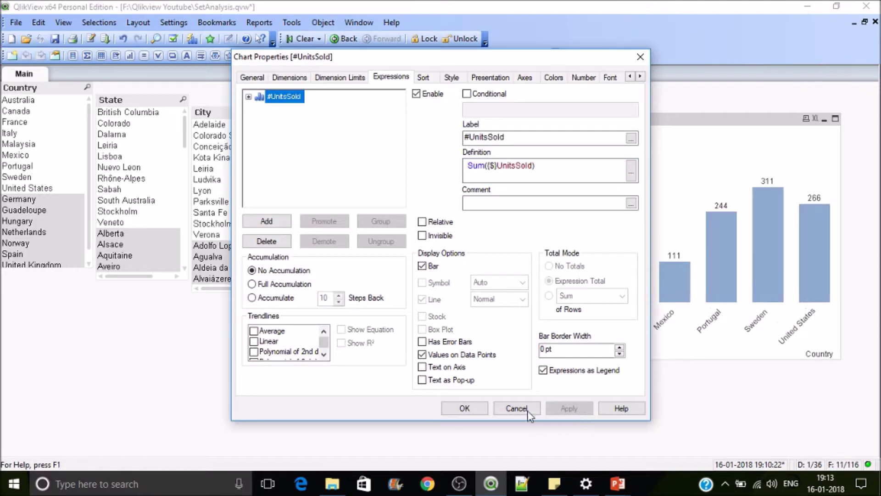
pyautogui.click(465, 408)
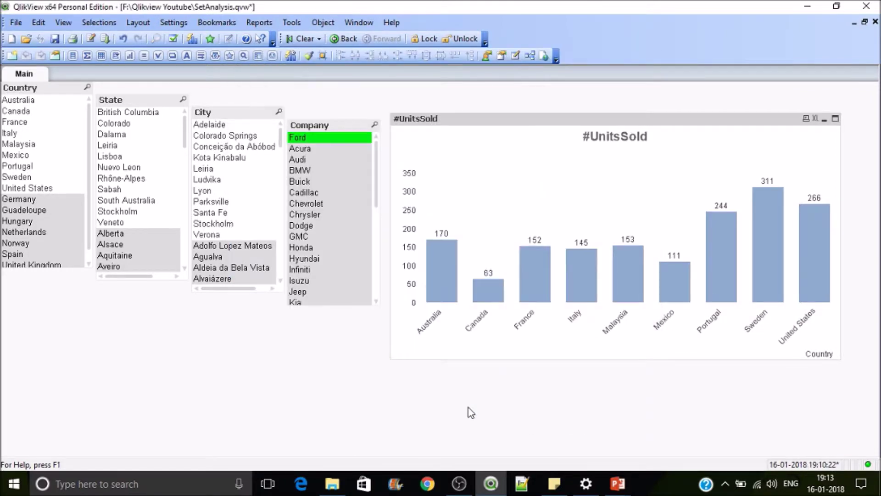
# - Select Australia, Italy, Sweden, Bretagne, Arpajon and Dodge to filter the chart
pyautogui.click(26, 100)
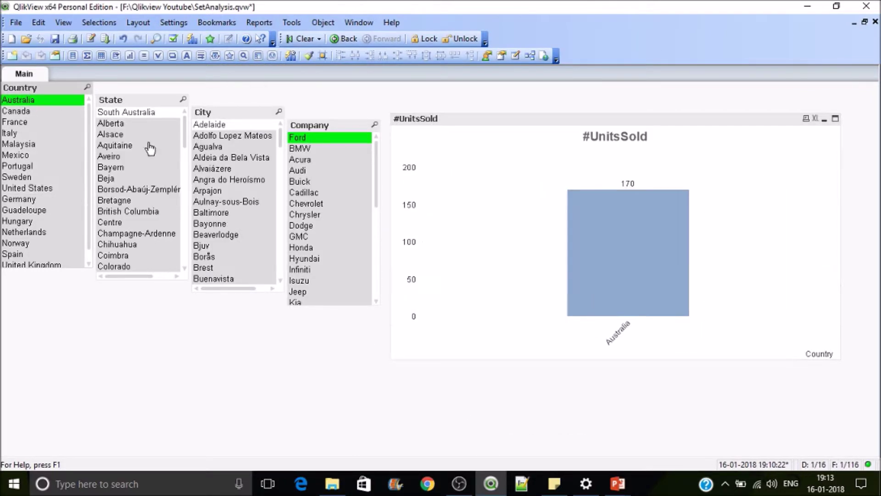
pyautogui.click(37, 133)
pyautogui.click(49, 178)
pyautogui.click(134, 211)
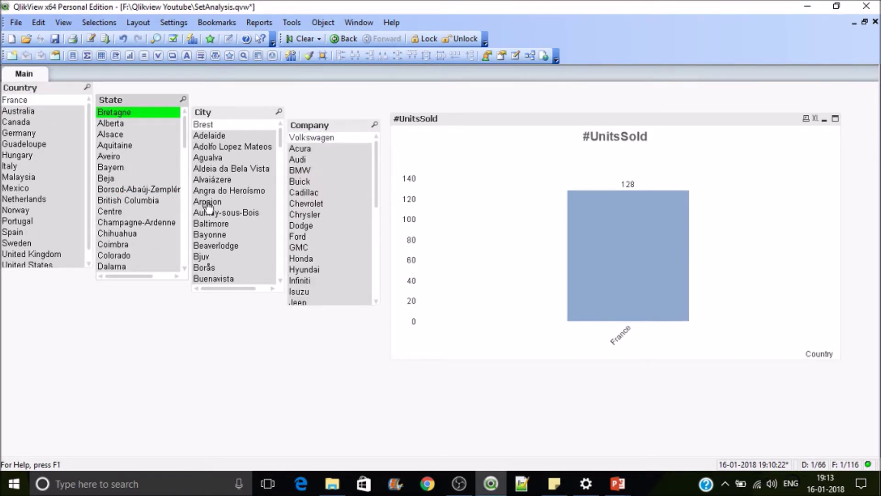
pyautogui.click(210, 202)
pyautogui.click(324, 226)
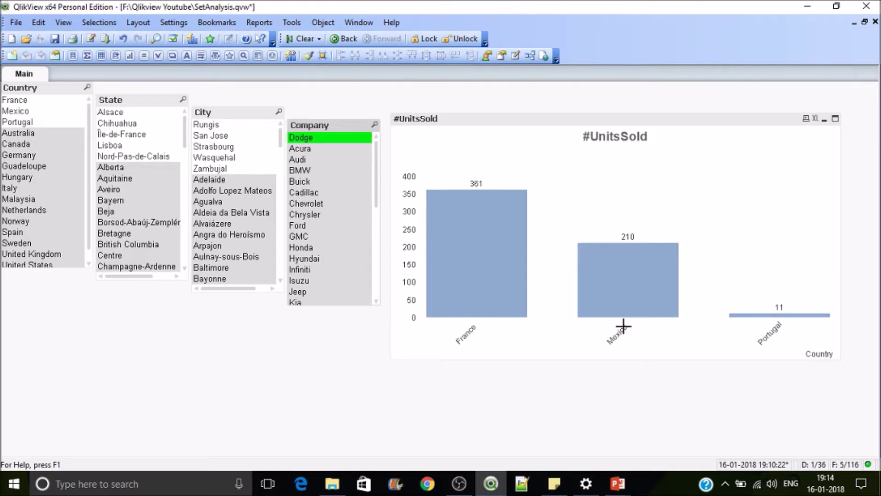
# - Review the chart properties without changes, then clear all selections
pyautogui.rightClick(596, 166)
pyautogui.click(610, 173)
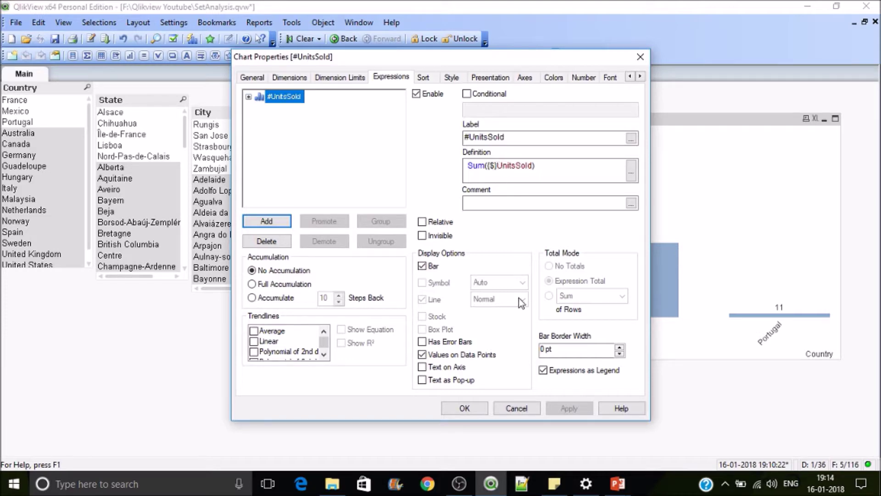
pyautogui.click(476, 408)
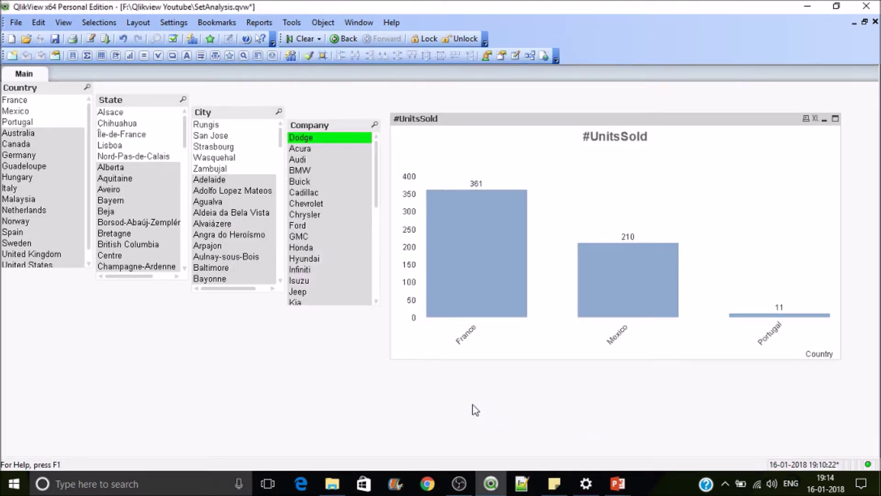
pyautogui.click(303, 41)
# - Save the document, then select Australia, Canada and France in turn as the country
pyautogui.hotkey('ctrl', 's')
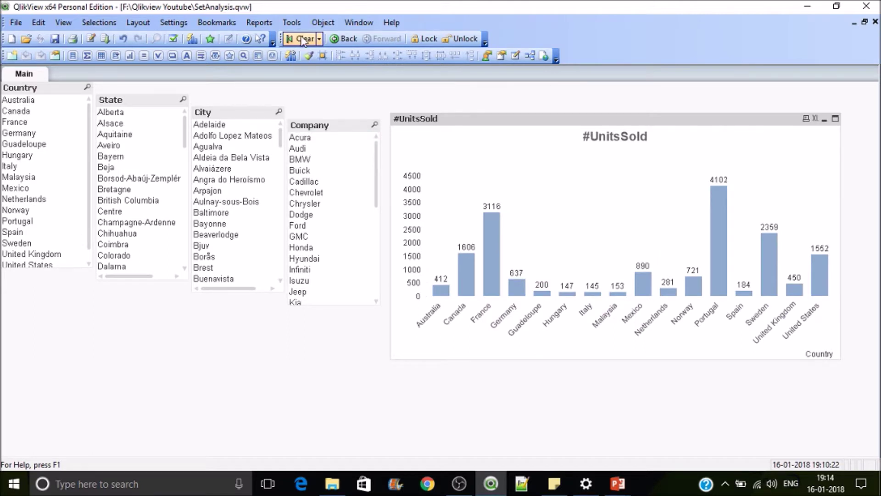
pyautogui.moveTo(610, 484)
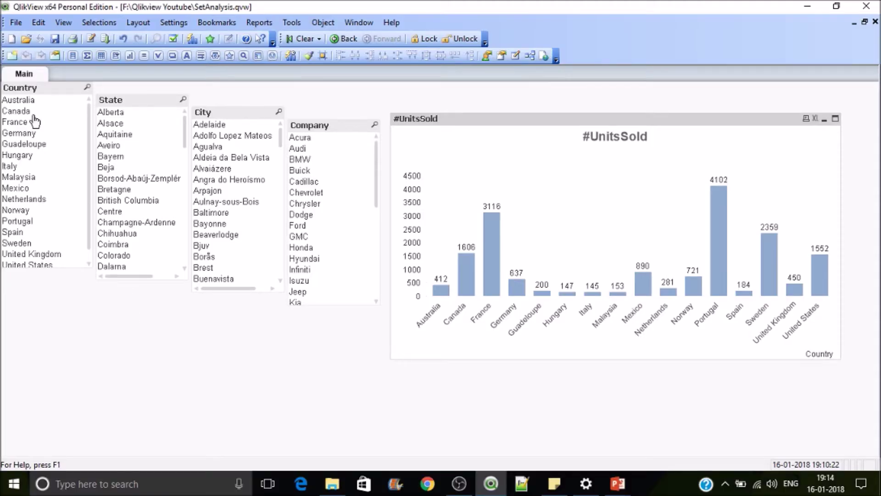
pyautogui.click(28, 101)
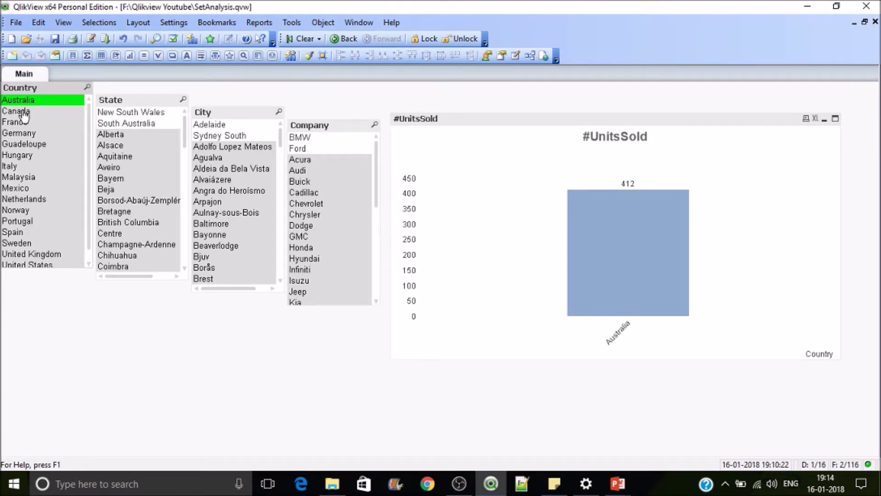
pyautogui.click(23, 112)
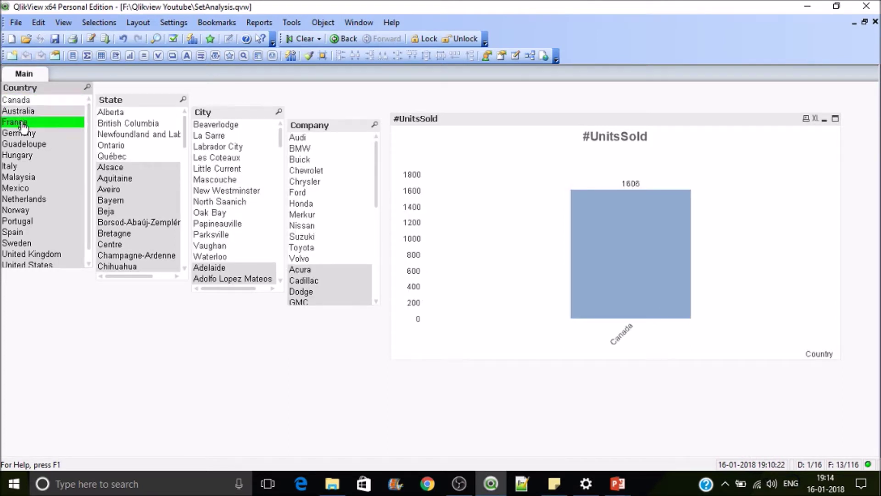
pyautogui.click(24, 123)
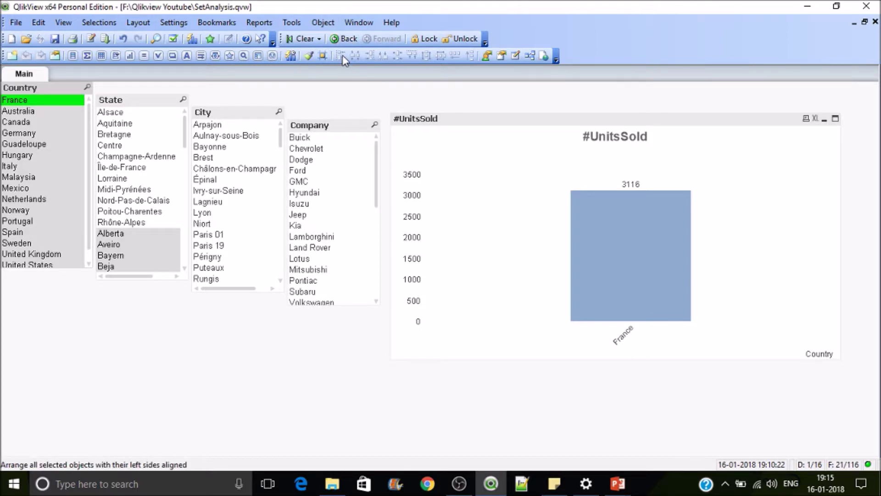
# - Step back twice to the Australia selection, then clear all selections
pyautogui.click(344, 40)
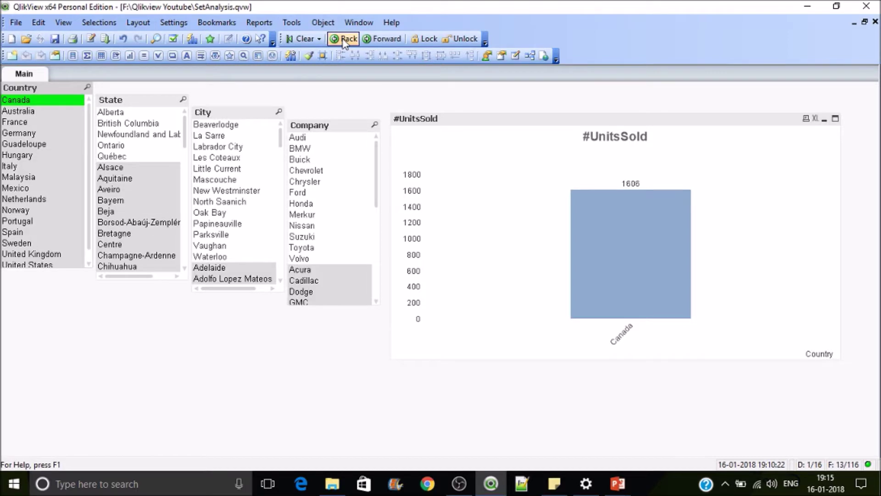
pyautogui.click(345, 40)
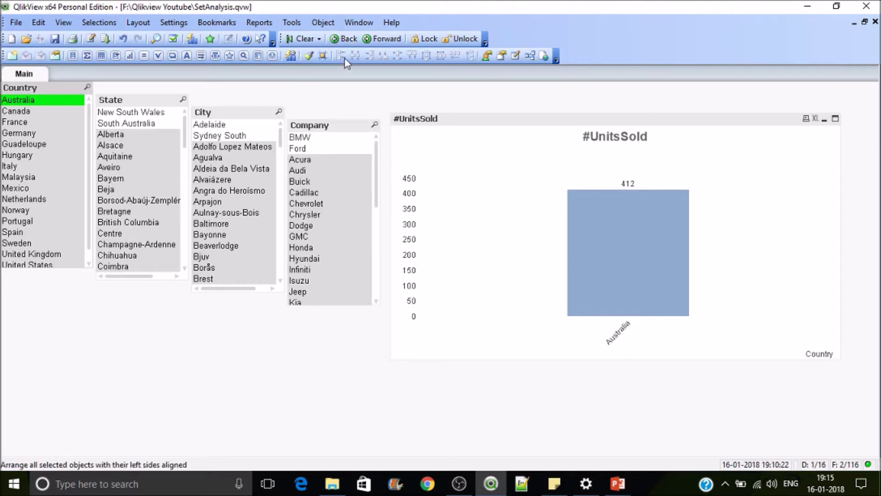
pyautogui.click(304, 44)
# - Change the chart expression to Sum({$1}UnitsSold) to show the previous selection
pyautogui.rightClick(591, 184)
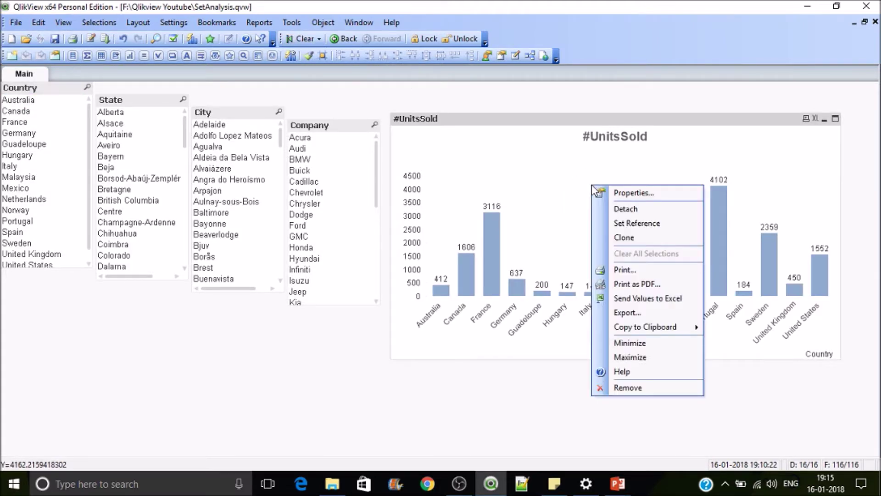
pyautogui.click(633, 192)
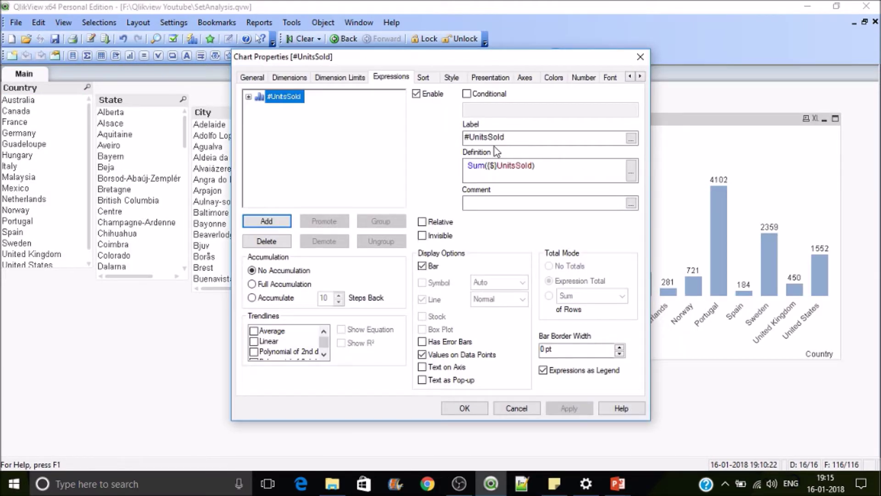
pyautogui.click(495, 164)
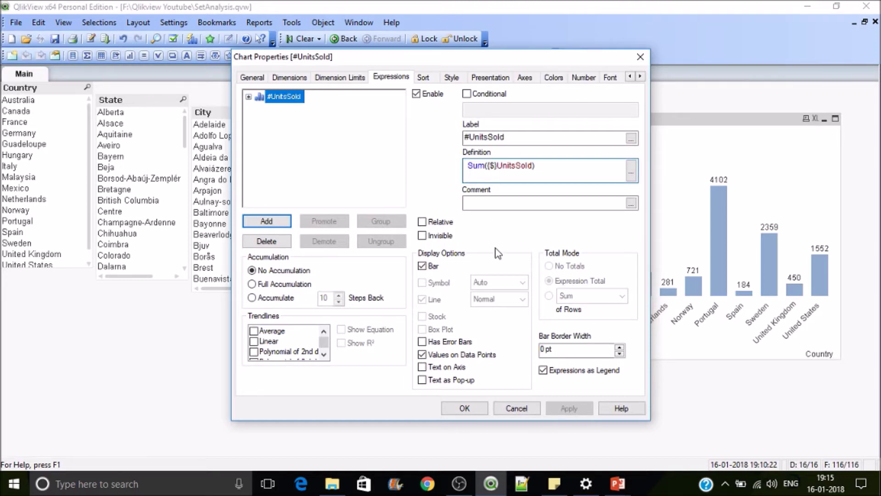
pyautogui.write('1')
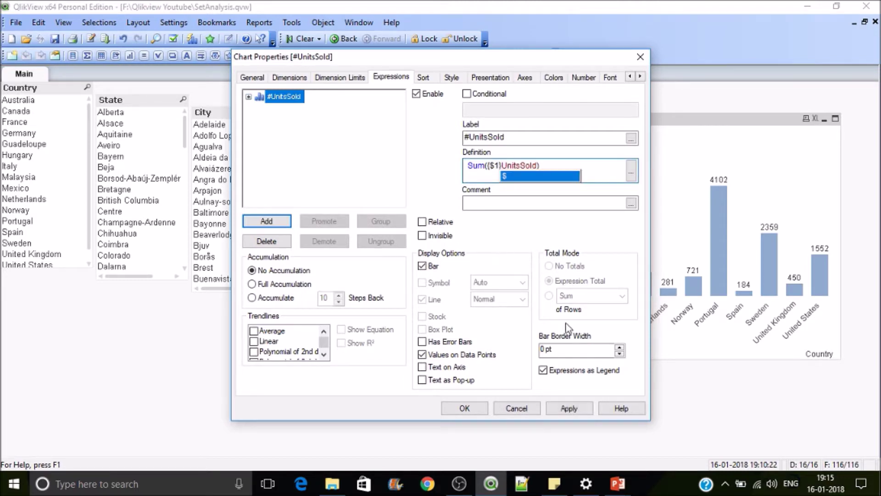
pyautogui.click(572, 409)
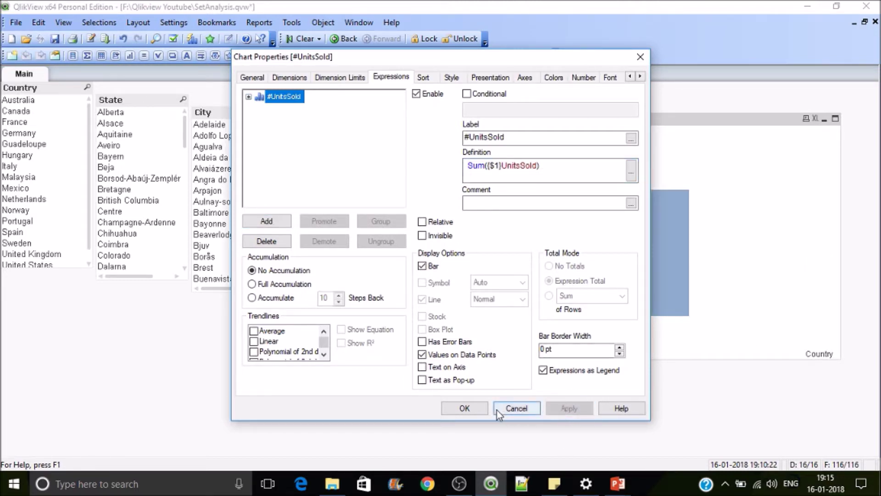
pyautogui.click(477, 408)
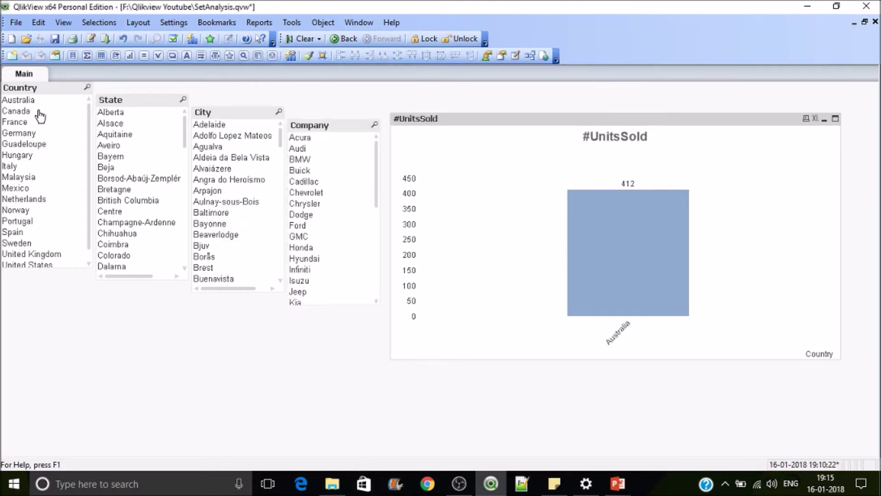
# - Select Australia, Canada, then France in the Country list
pyautogui.click(18, 100)
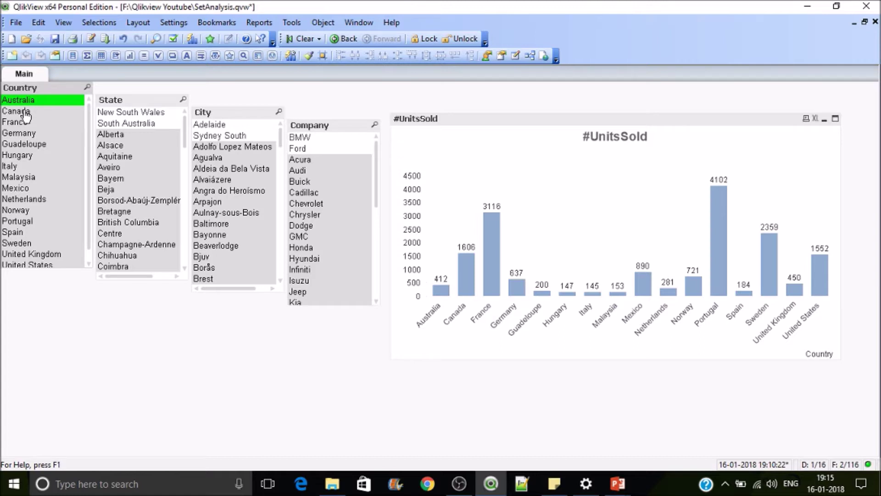
pyautogui.click(26, 112)
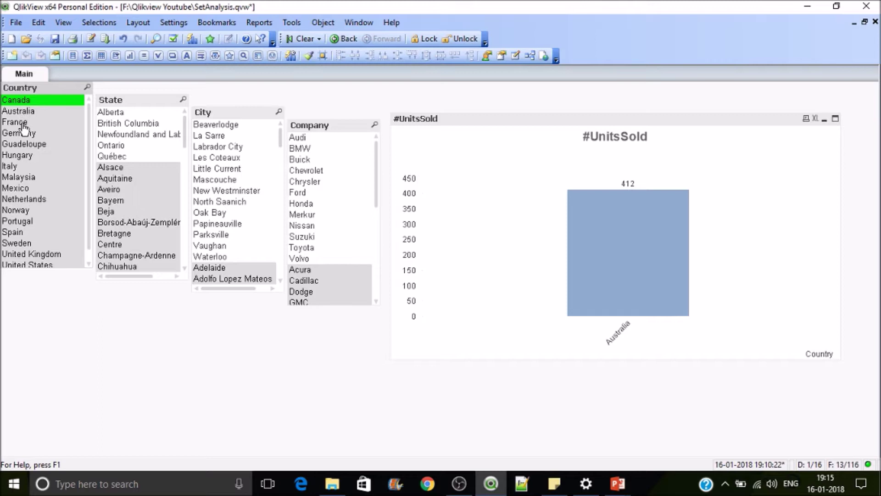
pyautogui.click(23, 123)
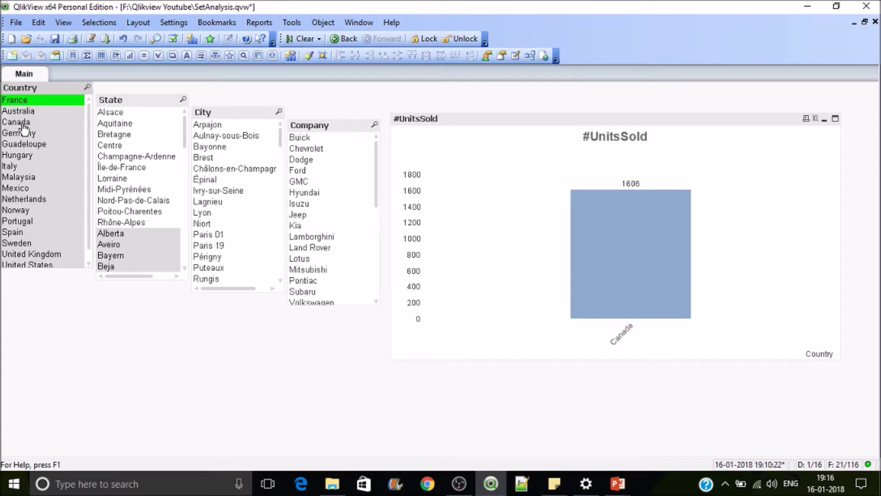
pyautogui.hotkey('alt', 'Tab')
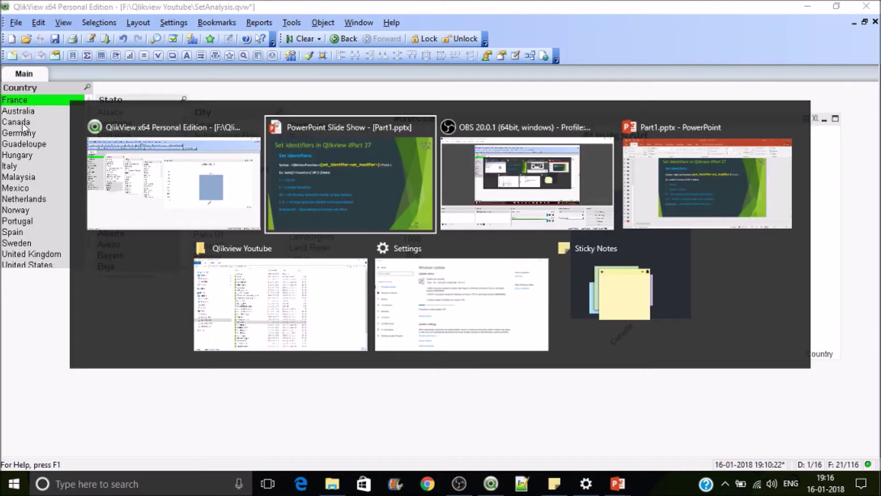
pyautogui.press('Tab')
pyautogui.press('Tab')
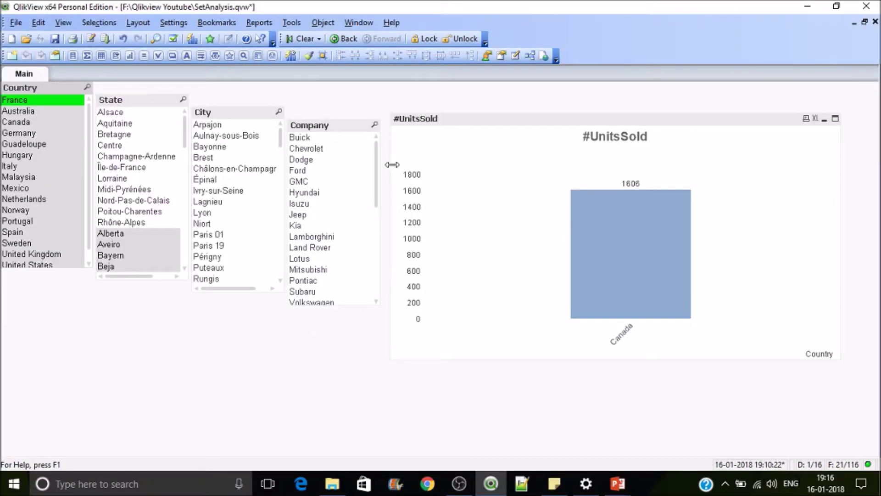
pyautogui.click(305, 39)
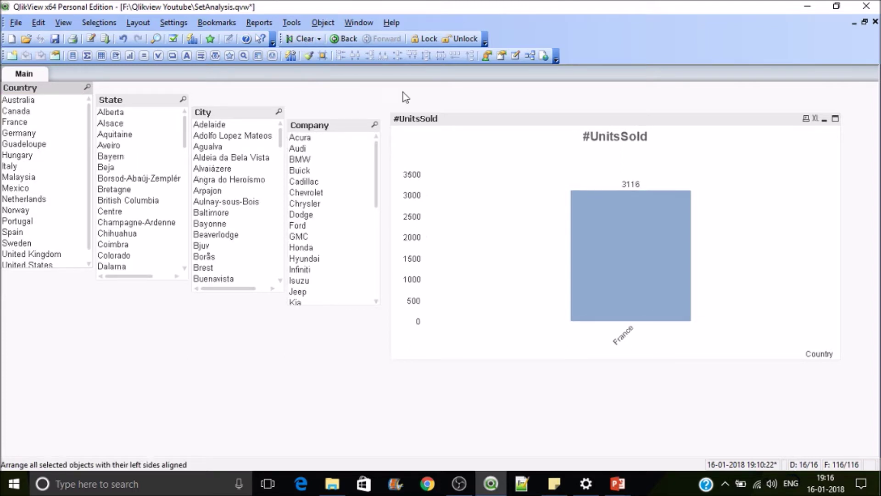
# - Insert an underscore so the #UnitsSold expression becomes Sum({$_1}UnitsSold), then apply it
pyautogui.rightClick(594, 213)
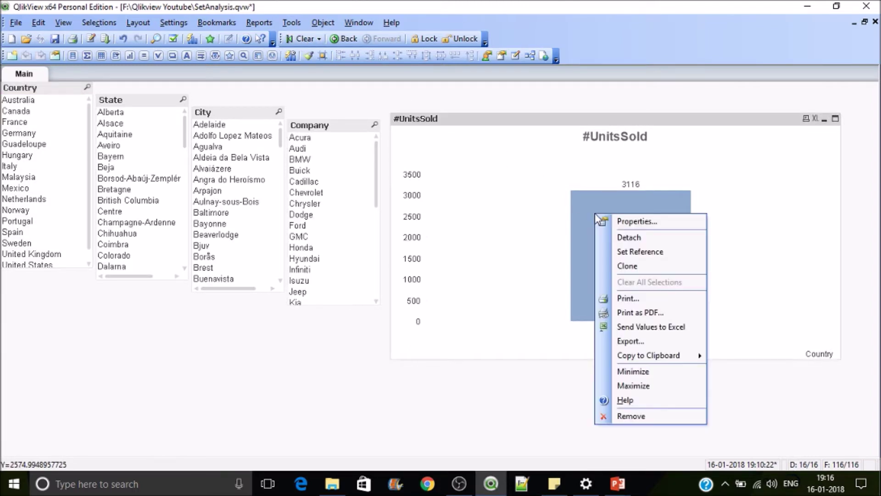
pyautogui.click(613, 221)
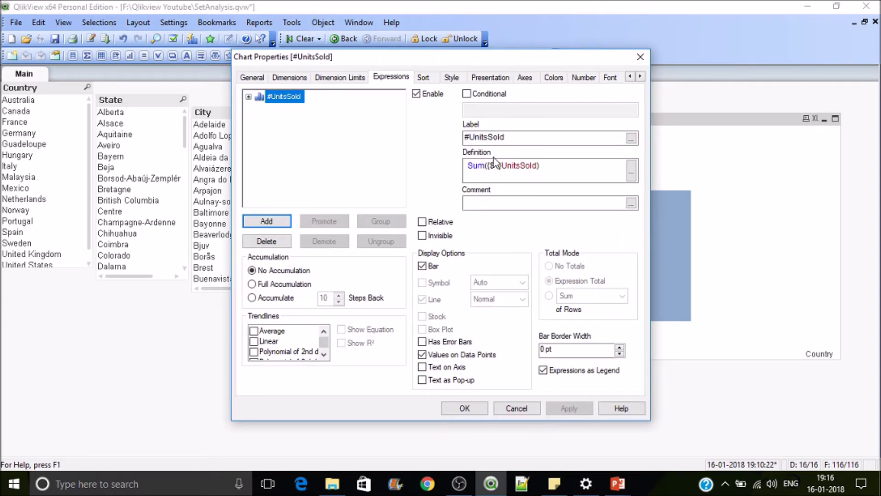
pyautogui.click(495, 166)
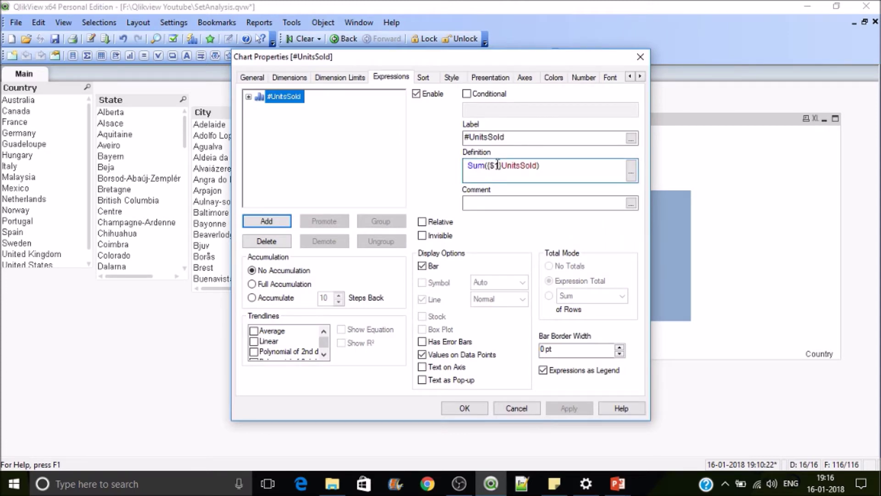
pyautogui.write('_')
pyautogui.click(575, 408)
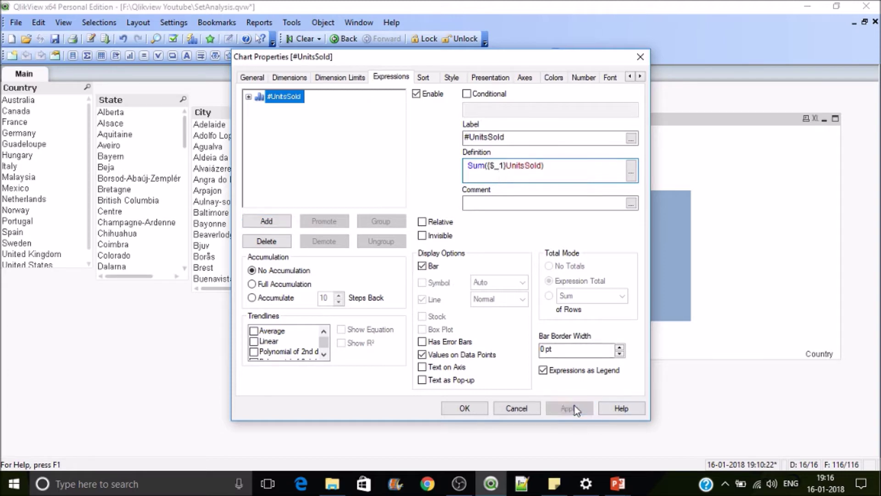
pyautogui.click(466, 408)
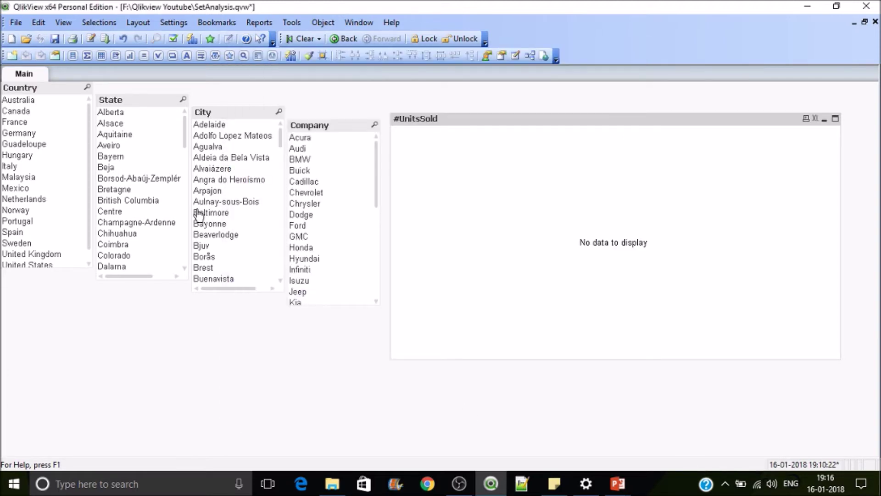
# - Step through Australia, Canada and France, ending with Germany selected as the country
pyautogui.click(31, 101)
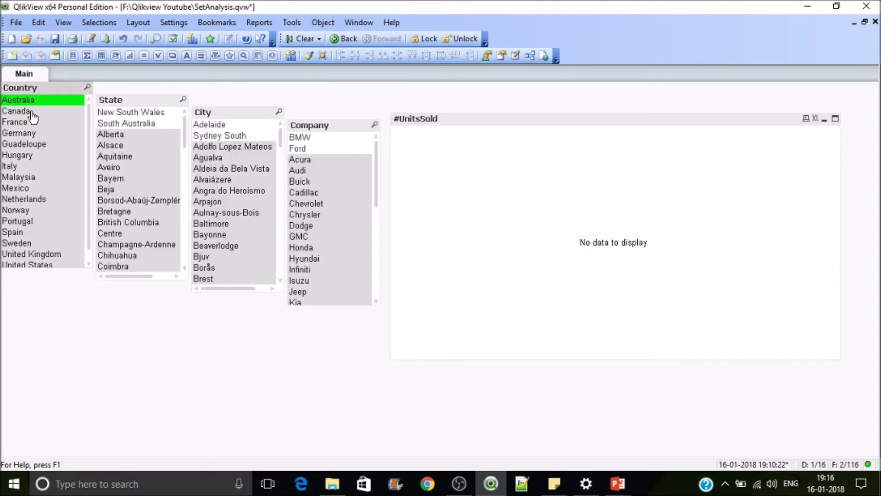
pyautogui.click(31, 112)
pyautogui.click(31, 123)
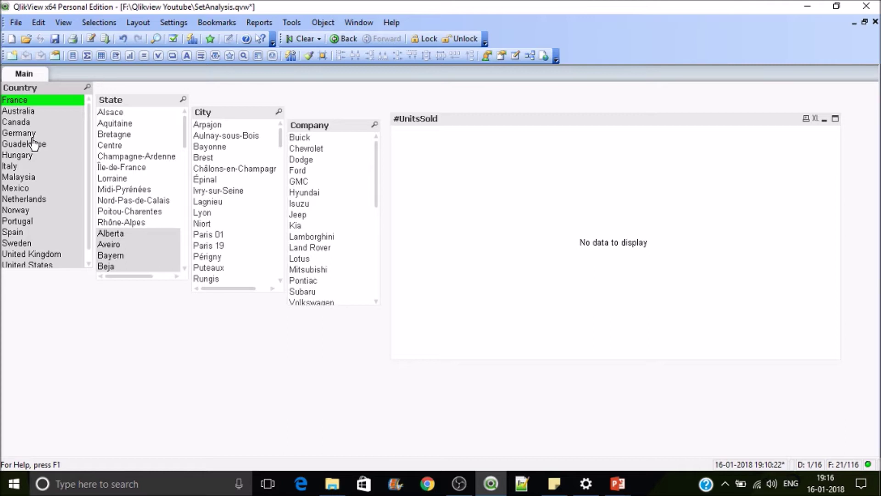
pyautogui.click(32, 137)
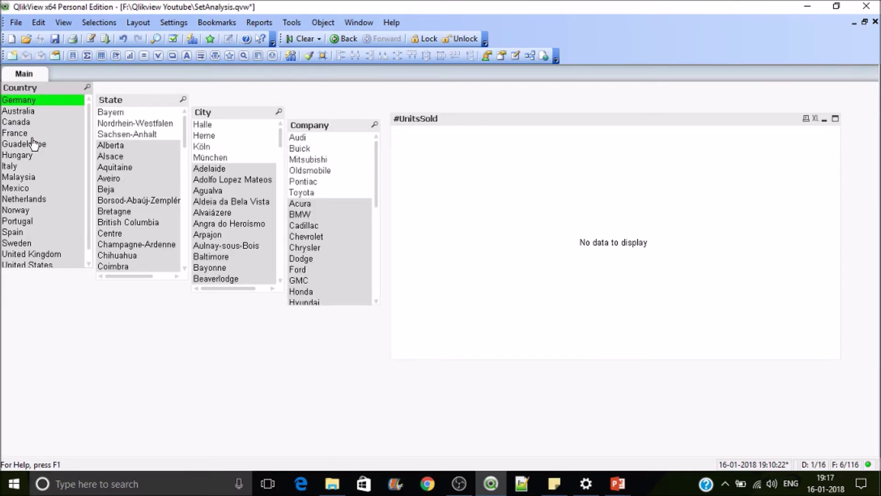
# - Select Guadeloupe, then select Australia twice, going Back to the previous selection each time
pyautogui.click(33, 147)
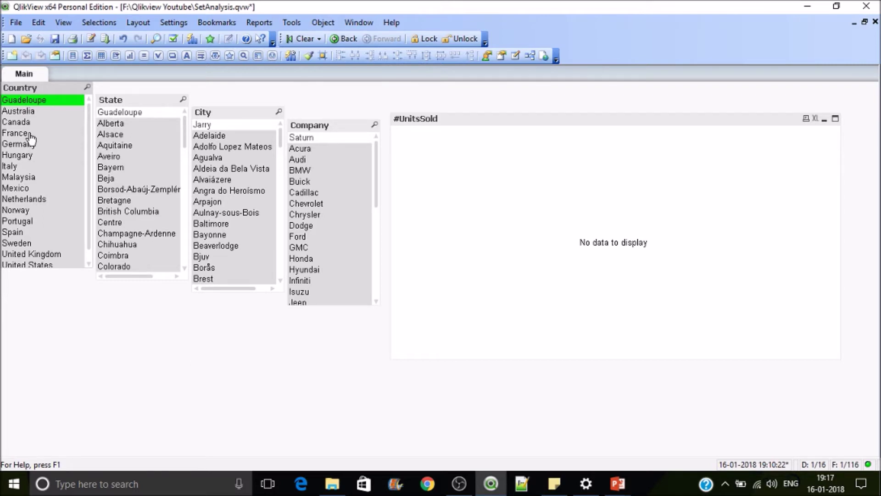
pyautogui.click(22, 111)
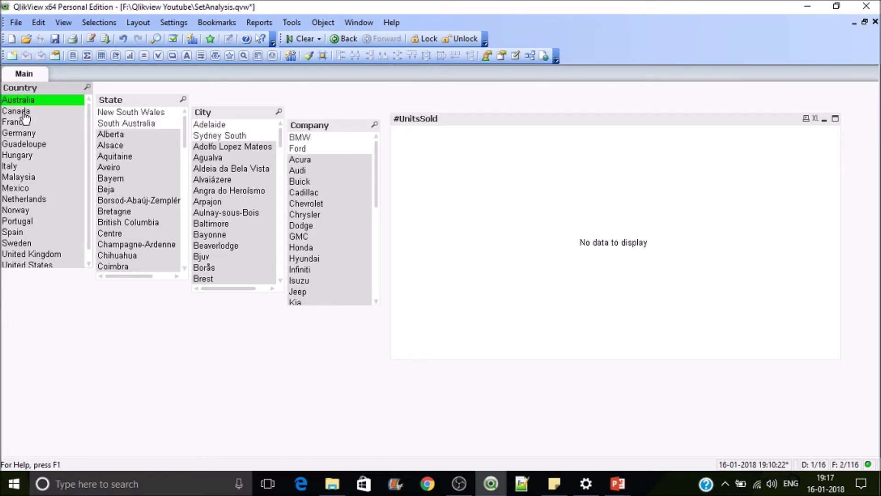
pyautogui.click(347, 40)
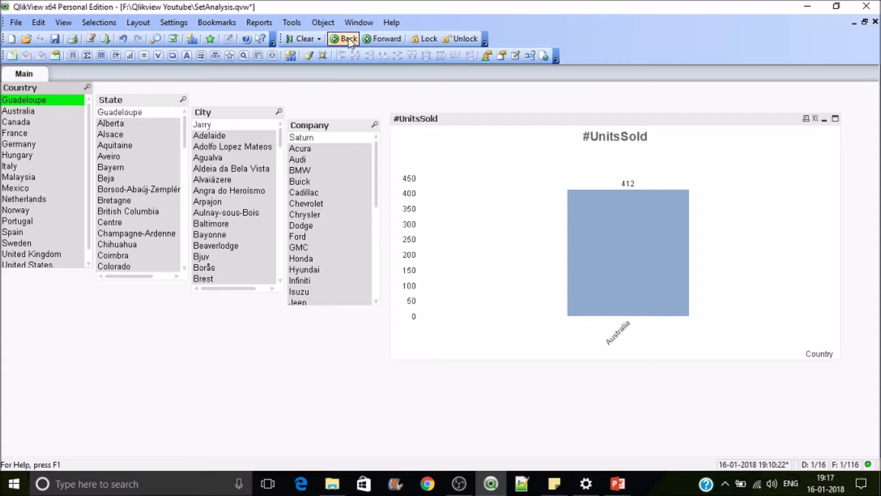
pyautogui.click(26, 114)
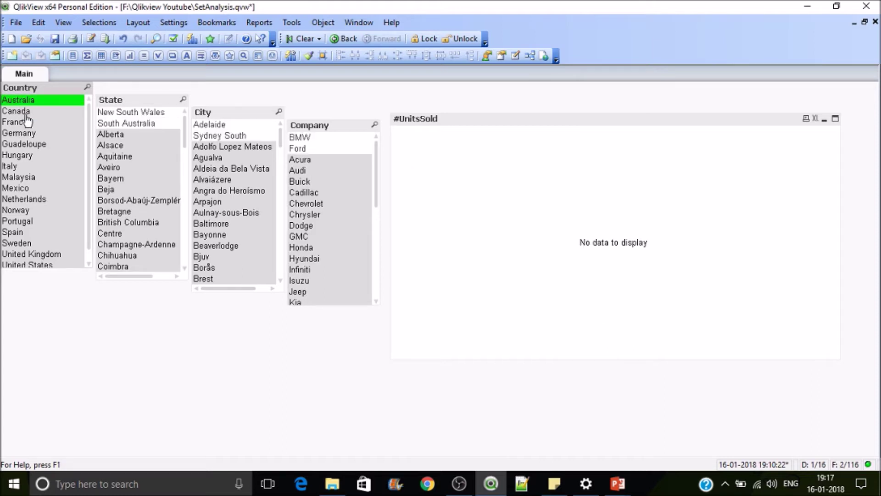
pyautogui.click(350, 40)
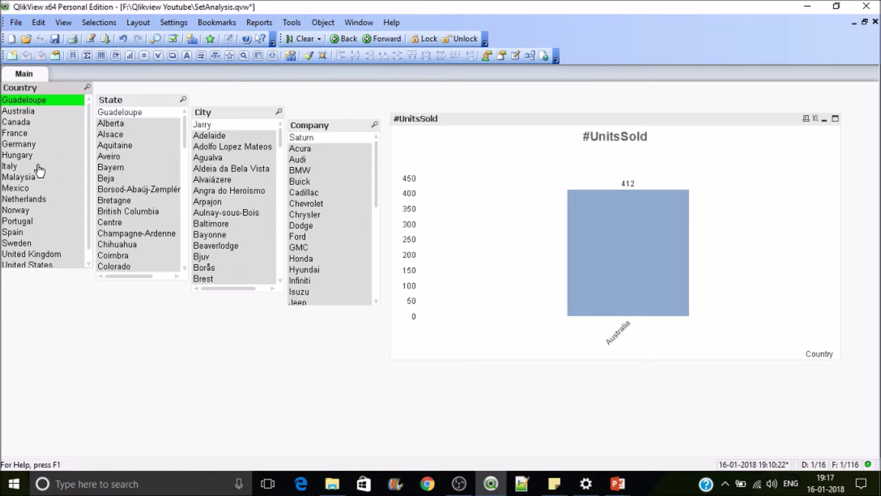
# - Select France and go Back, then select Italy and switch windows
pyautogui.click(35, 136)
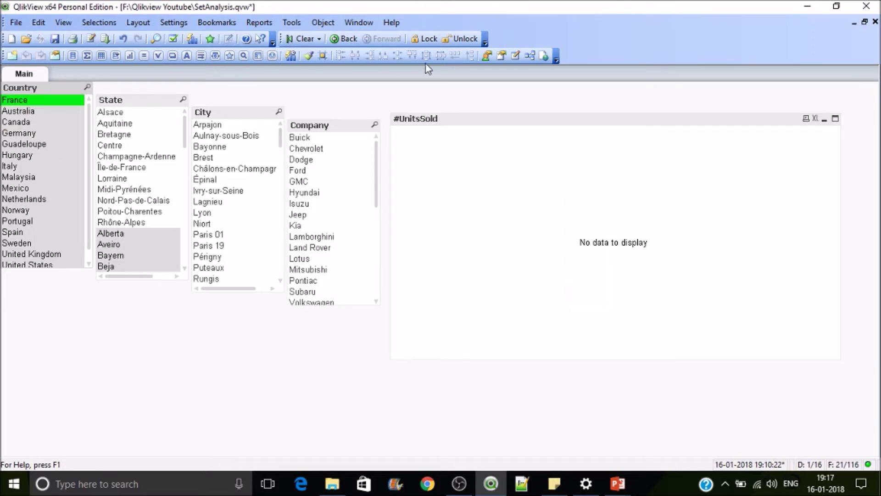
pyautogui.click(344, 39)
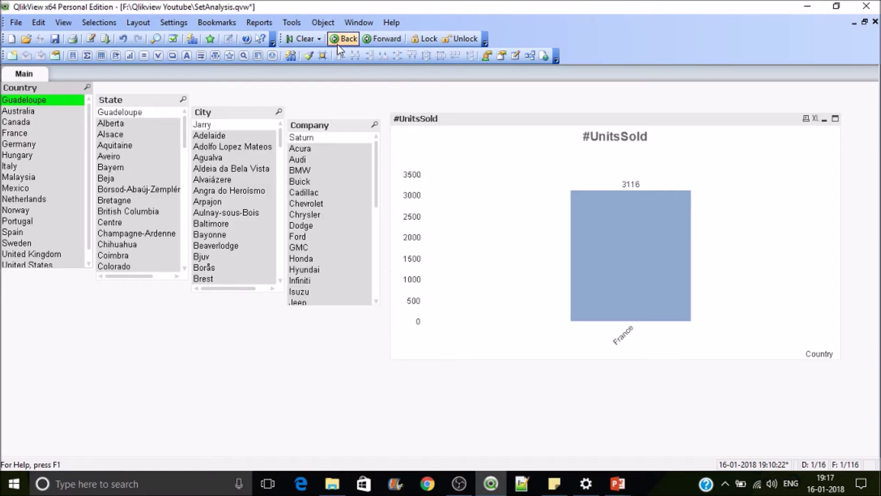
pyautogui.click(13, 166)
pyautogui.hotkey('alt', 'Tab')
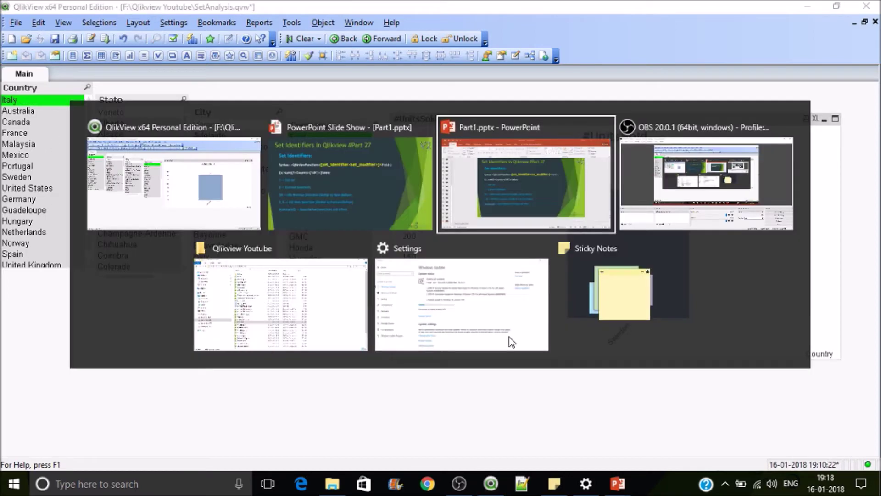
# - Leave the PowerPoint Set Identifiers slide for QlikView and clear all selections
pyautogui.press('Tab')
pyautogui.press('Tab')
pyautogui.press('Tab')
pyautogui.press('Tab')
pyautogui.press('Tab')
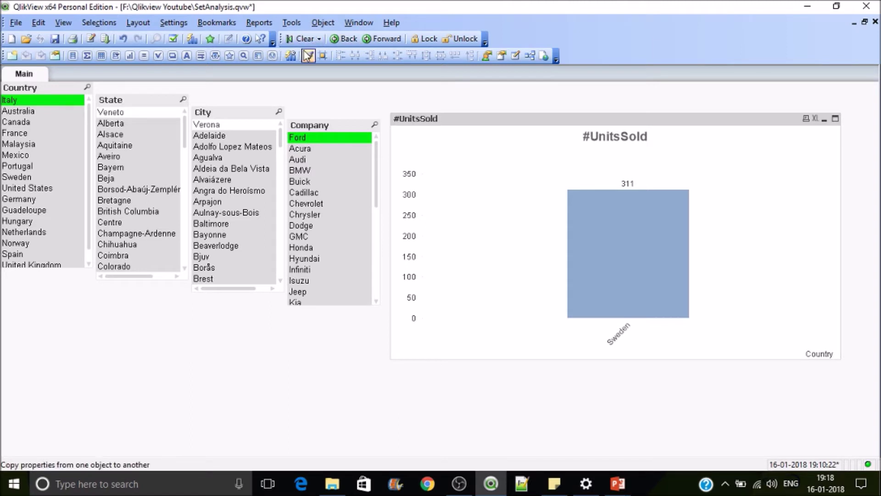
pyautogui.click(301, 38)
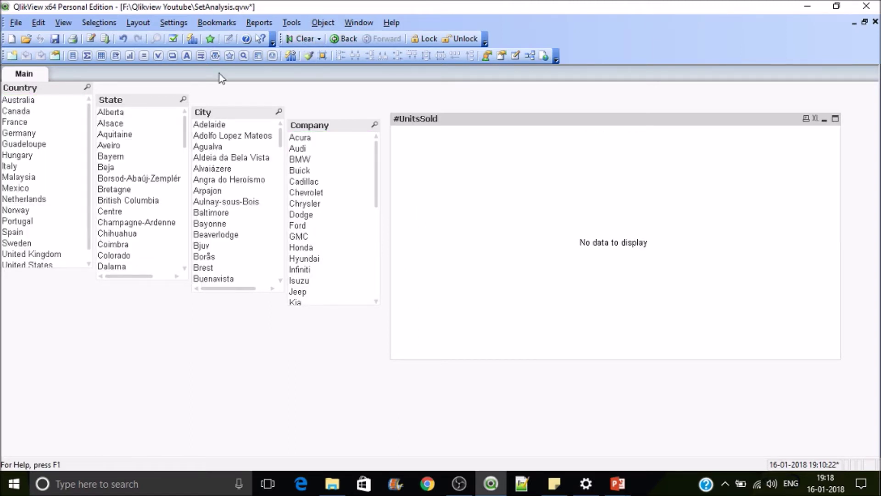
# - Select Australia as country, New South Wales as state (after South Australia) and BMW as company
pyautogui.click(30, 102)
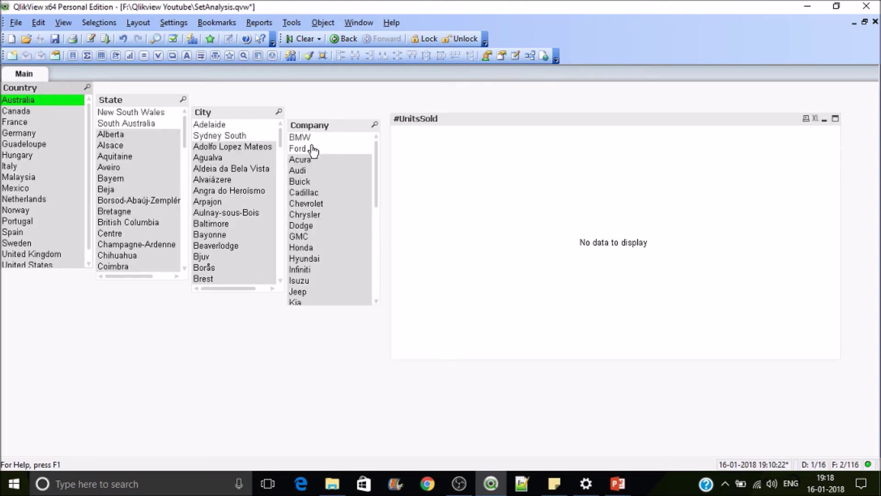
pyautogui.click(138, 124)
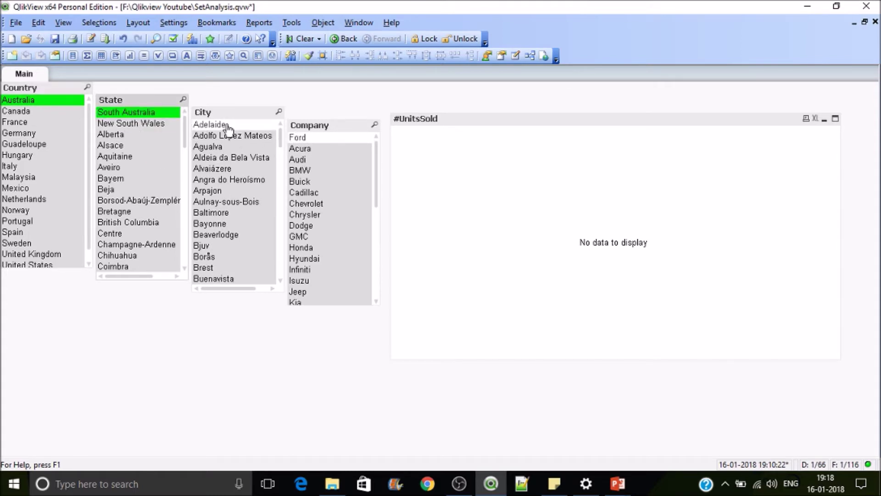
pyautogui.click(146, 127)
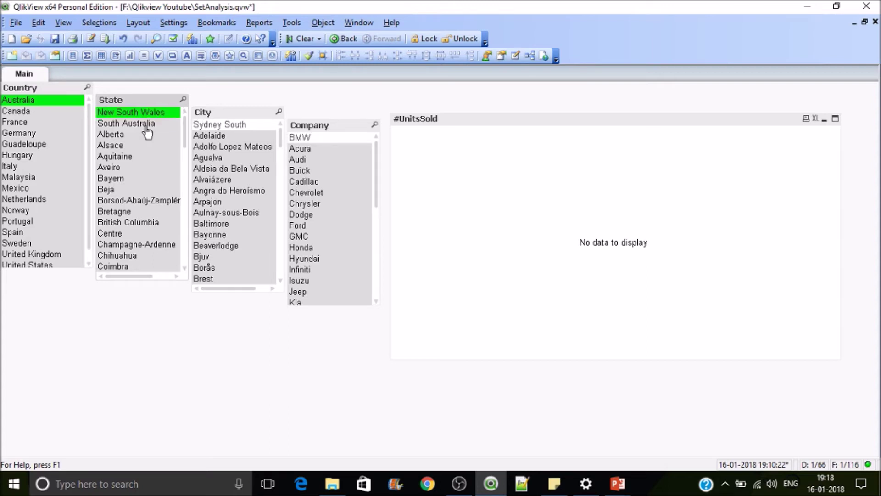
pyautogui.click(300, 137)
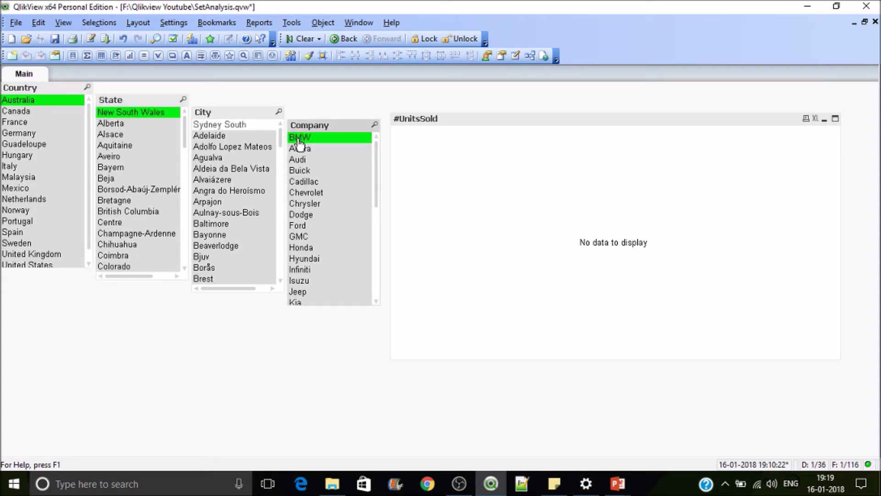
# - Save the current selections as a bookmark named AUS
pyautogui.hotkey('ctrl', 'b')
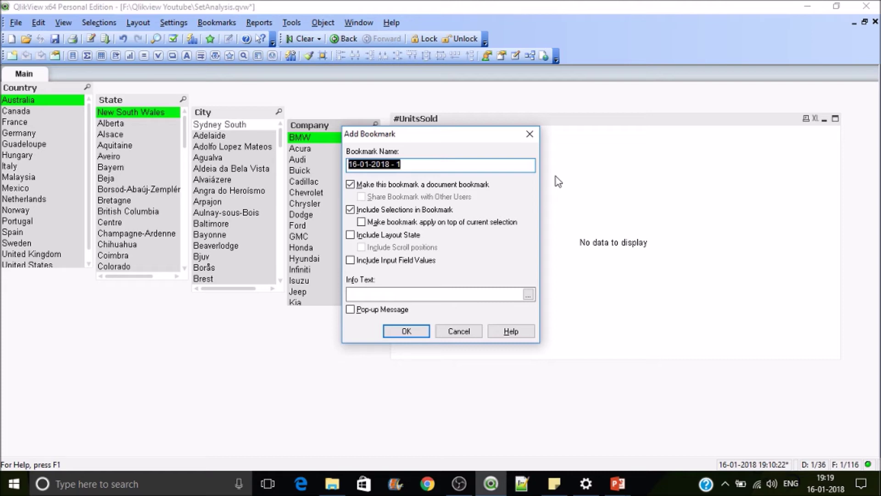
pyautogui.write('AUS')
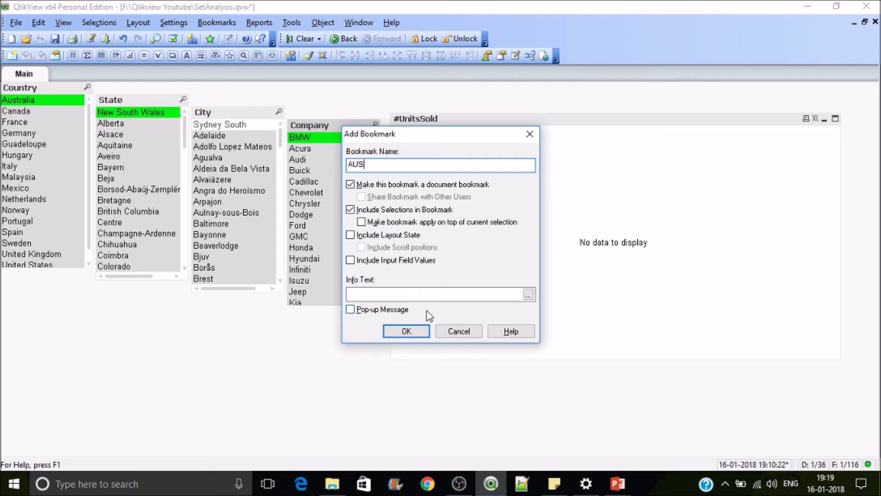
pyautogui.click(406, 331)
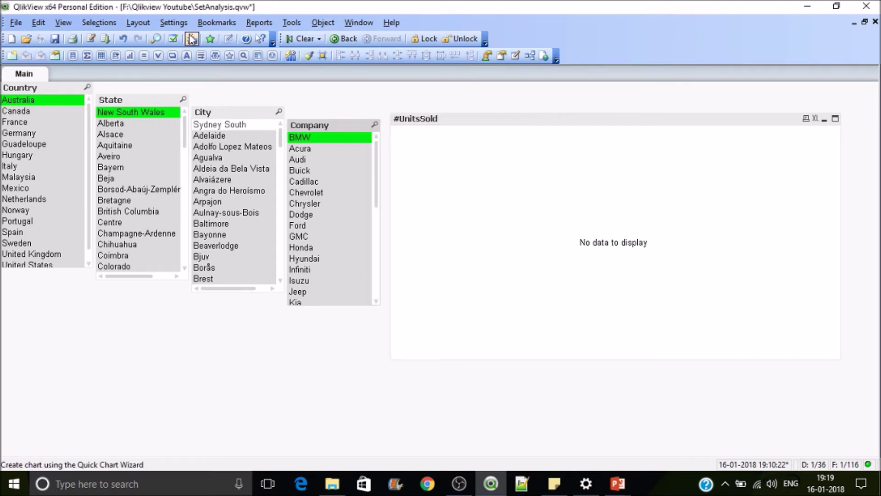
# - Review the full document bookmarks list, close it, and clear all selections
pyautogui.click(213, 24)
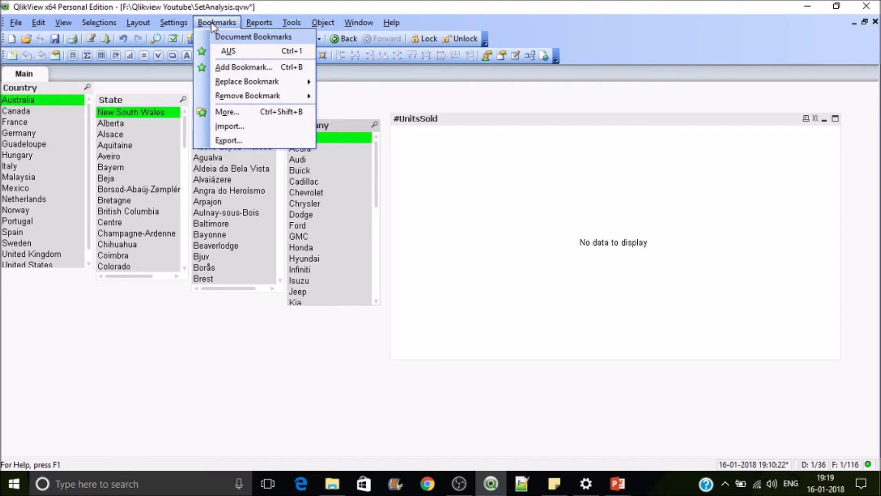
pyautogui.moveTo(261, 84)
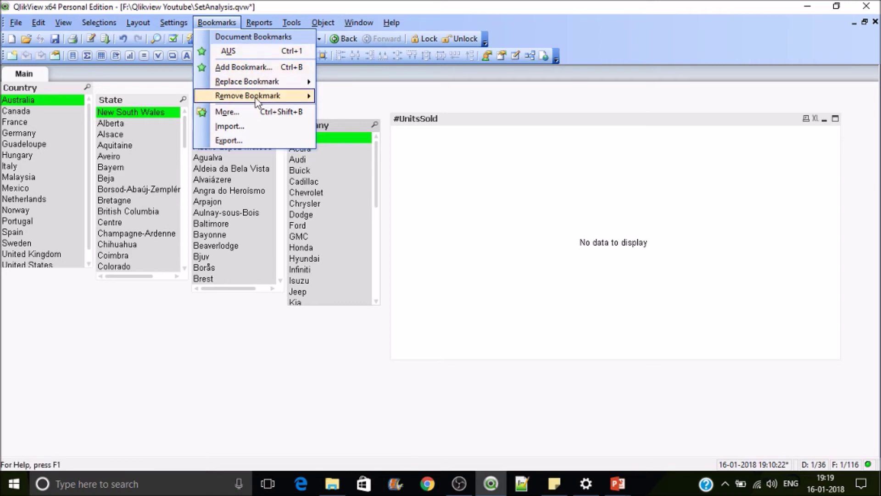
pyautogui.click(258, 113)
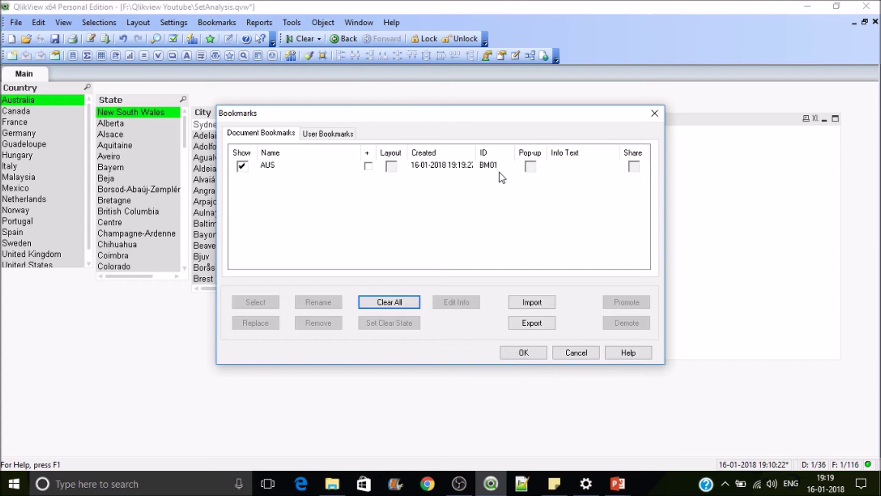
pyautogui.click(654, 113)
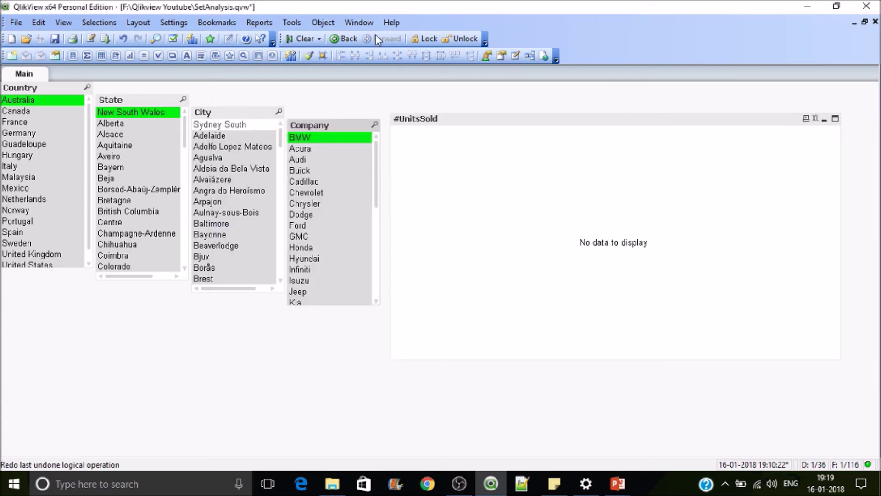
pyautogui.click(303, 39)
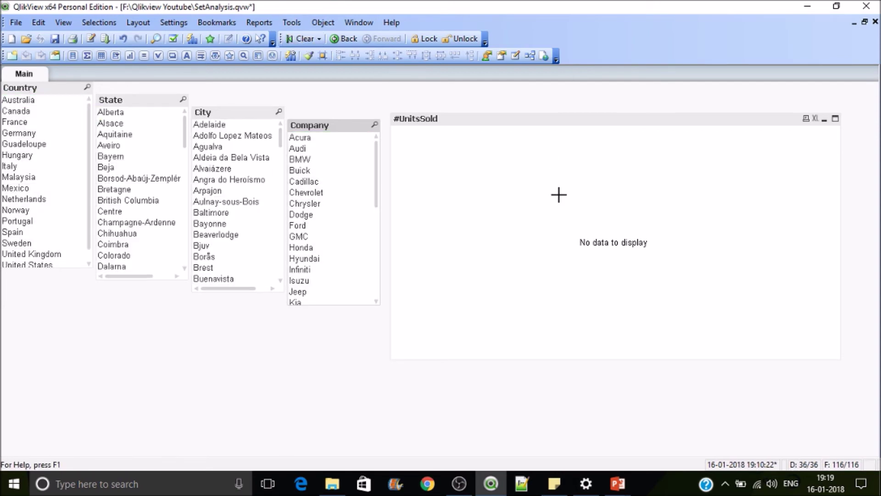
# - Replace $_1 with BM01 so the expression reads Sum({BM01}UnitsSold), and apply it
pyautogui.rightClick(559, 195)
pyautogui.click(574, 201)
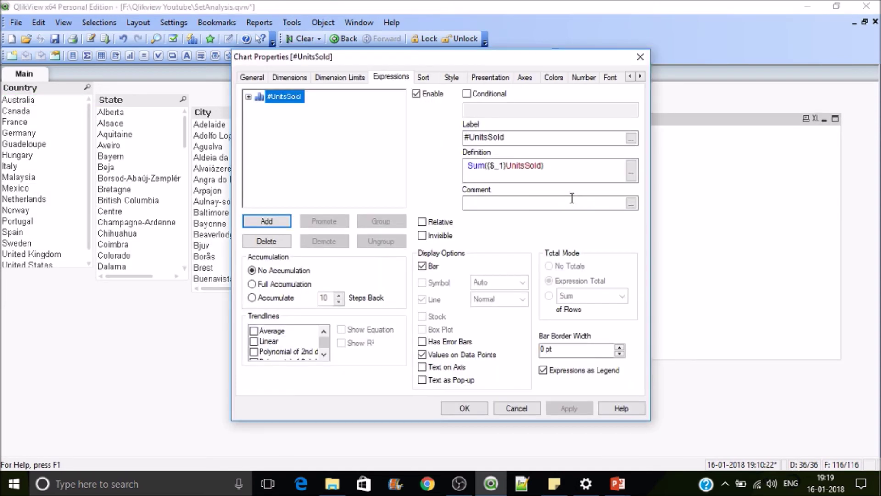
pyautogui.moveTo(505, 166); pyautogui.dragTo(493, 167)
pyautogui.press('BackSpace')
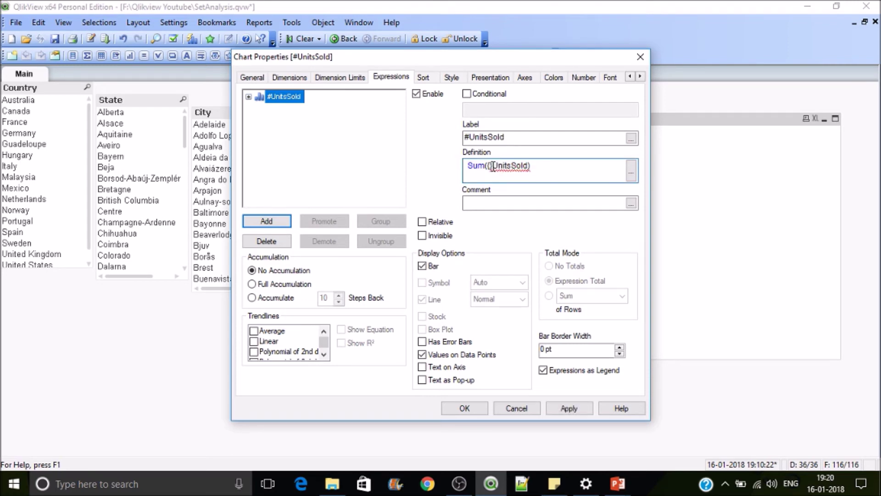
pyautogui.write('BM')
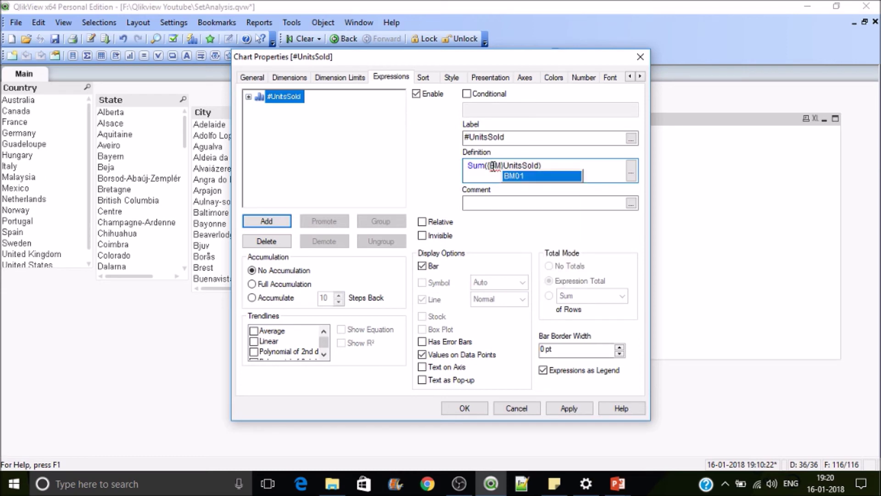
pyautogui.press('Return')
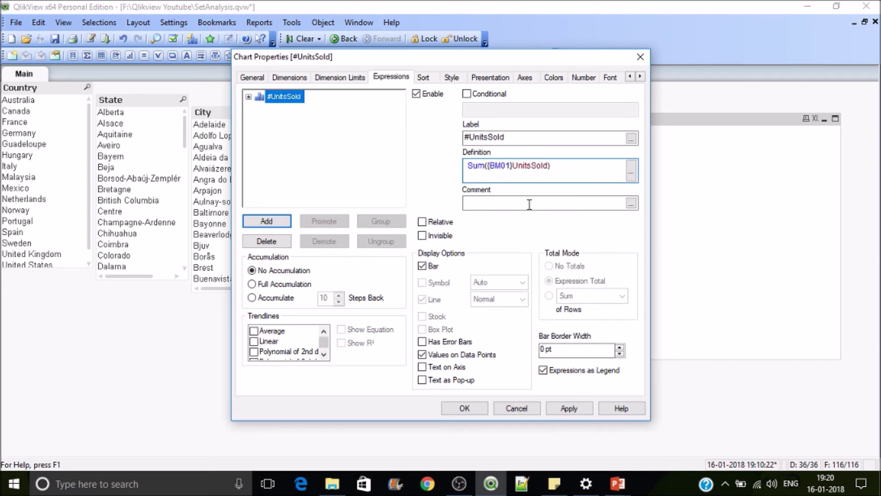
pyautogui.click(576, 408)
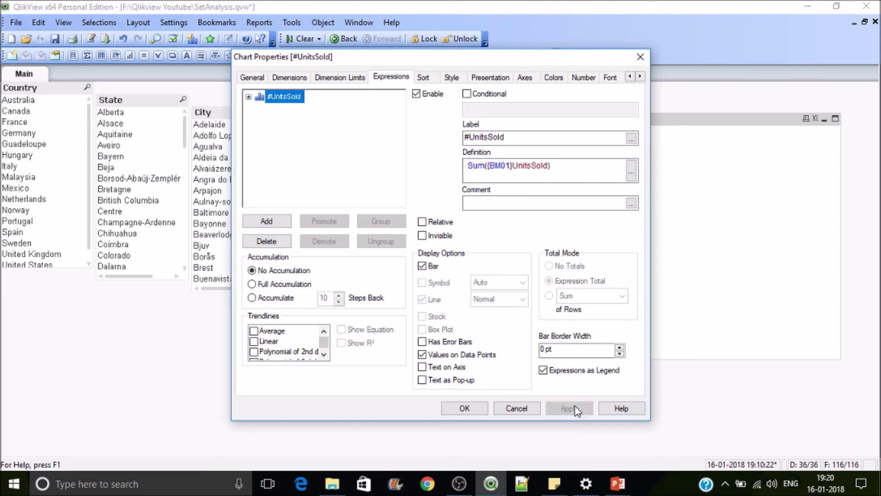
pyautogui.click(464, 409)
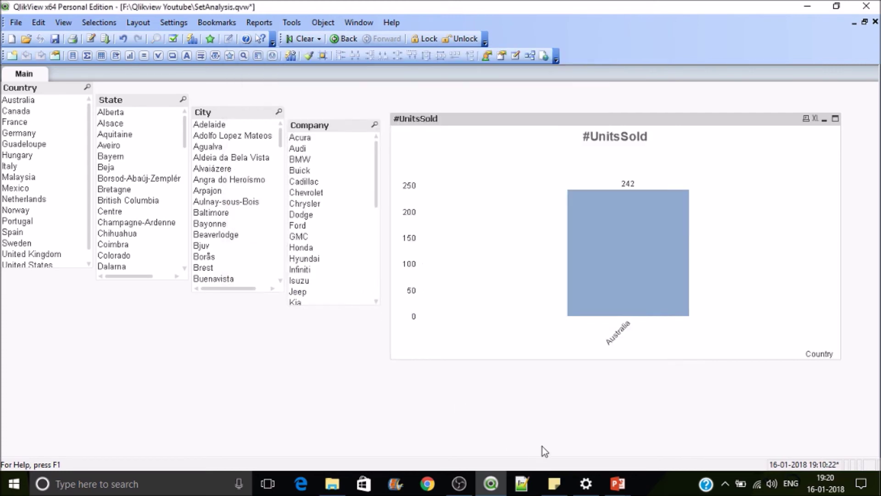
pyautogui.moveTo(655, 224)
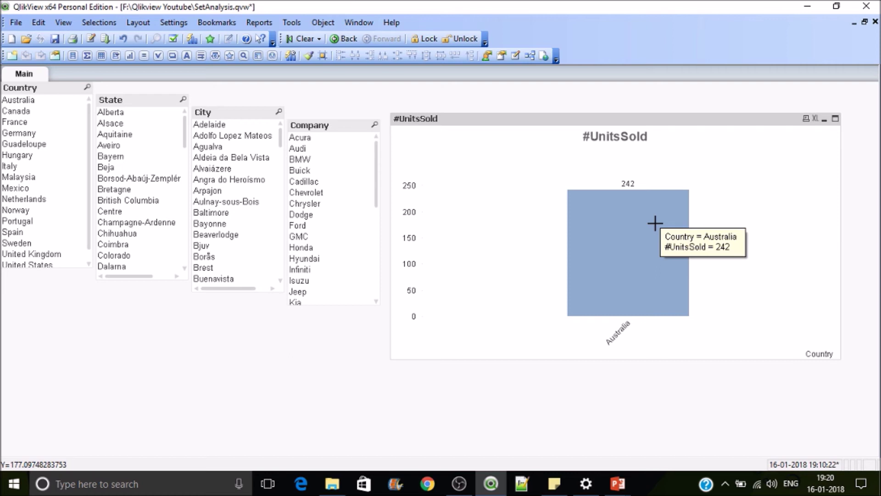
# - Delete {BM01} so the #UnitsSold expression is plain Sum(UnitsSold)
pyautogui.rightClick(655, 224)
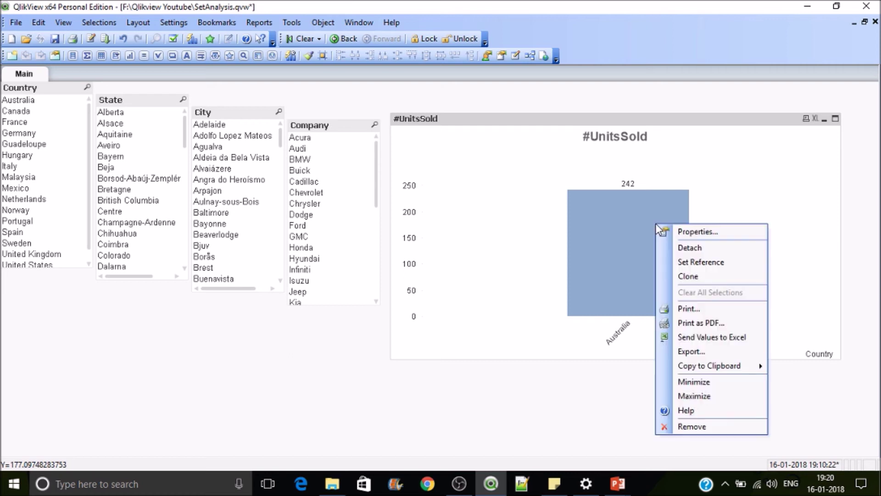
pyautogui.click(688, 232)
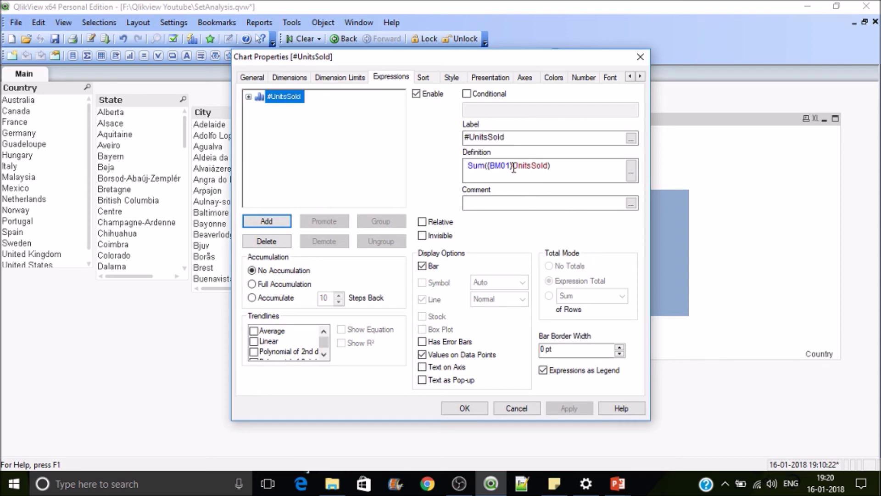
pyautogui.moveTo(514, 166); pyautogui.dragTo(489, 169)
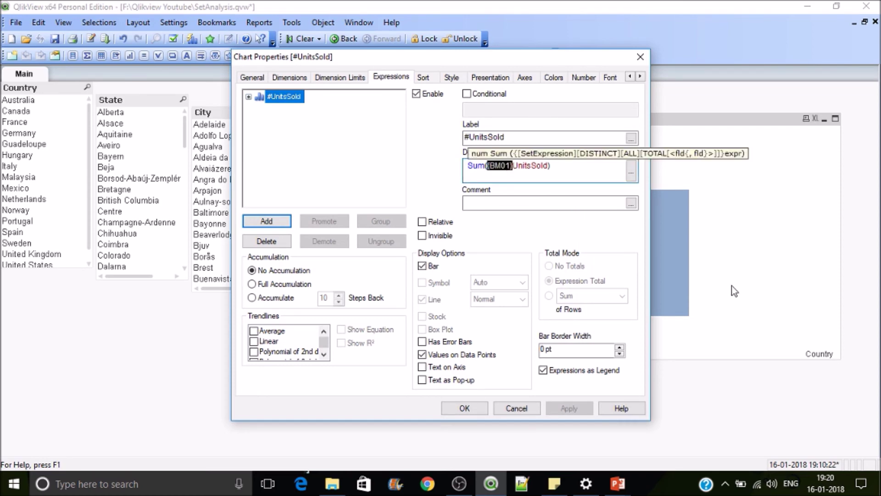
pyautogui.press('Delete')
pyautogui.click(455, 410)
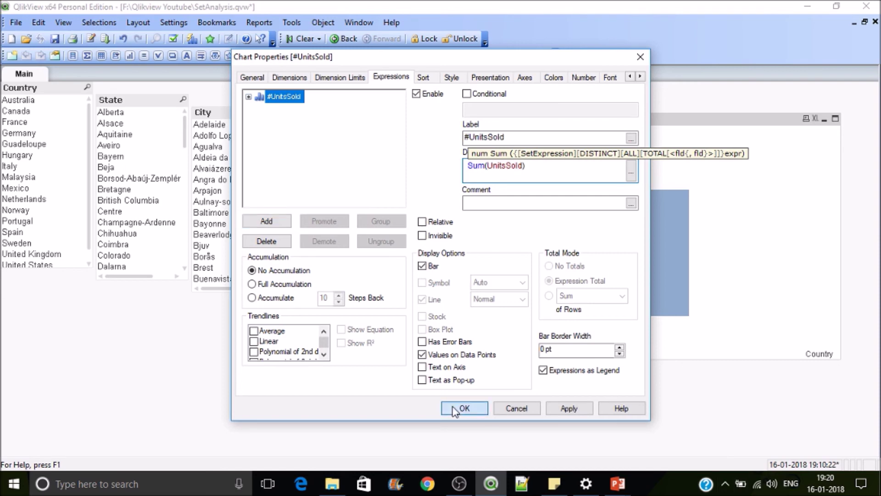
# - Select Australia, New South Wales (after South Australia) and BMW, giving Australia at 242
pyautogui.click(43, 101)
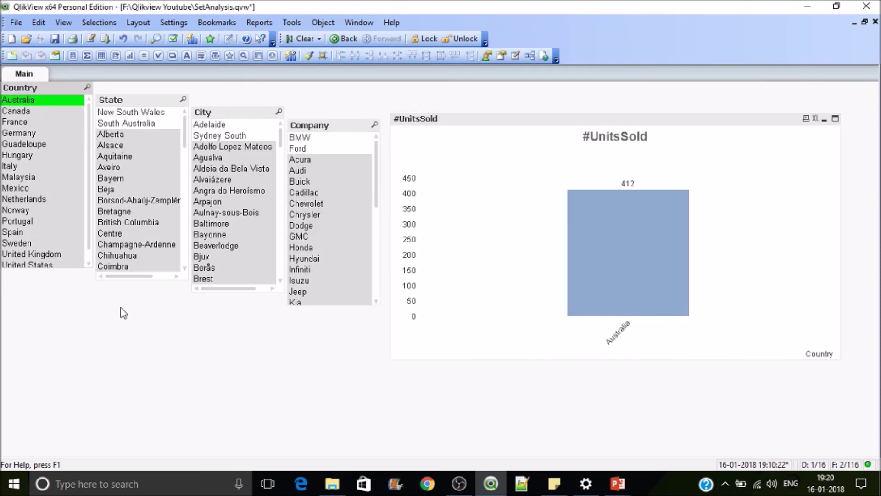
pyautogui.click(140, 124)
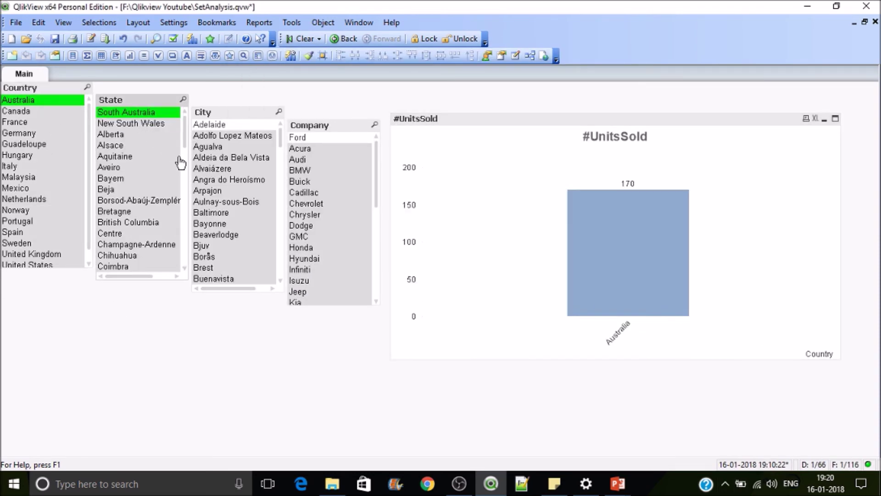
pyautogui.click(128, 123)
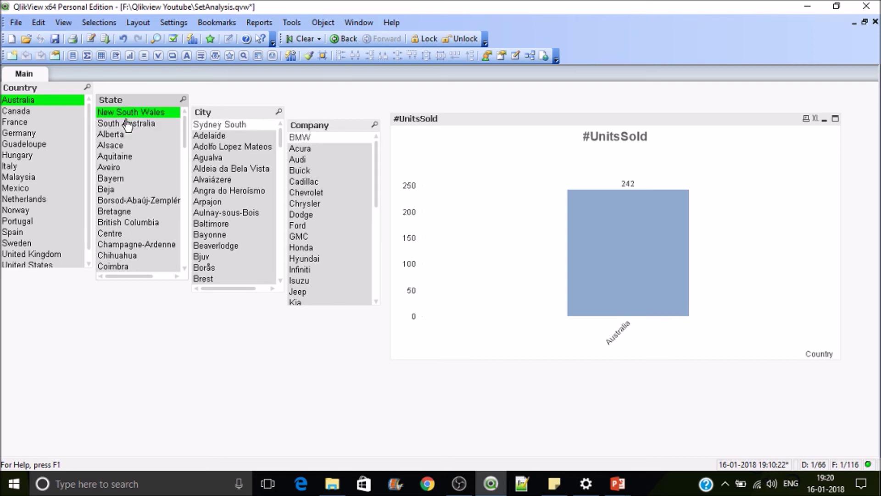
pyautogui.click(305, 139)
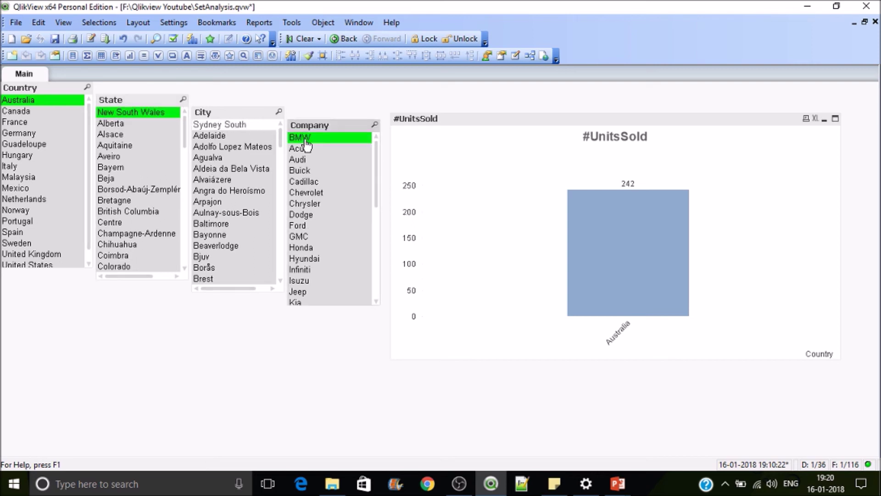
pyautogui.moveTo(642, 216)
pyautogui.rightClick(526, 176)
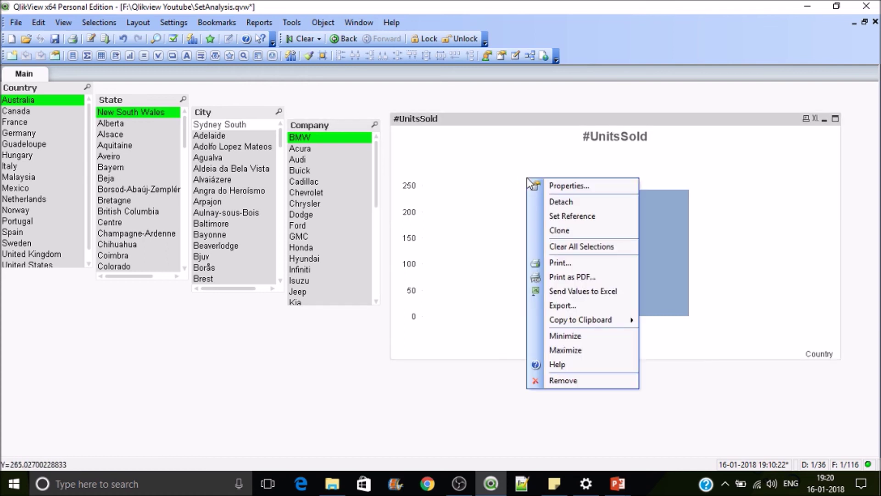
# - Clear selections and change the expression back to Sum({BM01}UnitsSold), then apply it
pyautogui.click(303, 39)
pyautogui.rightClick(564, 184)
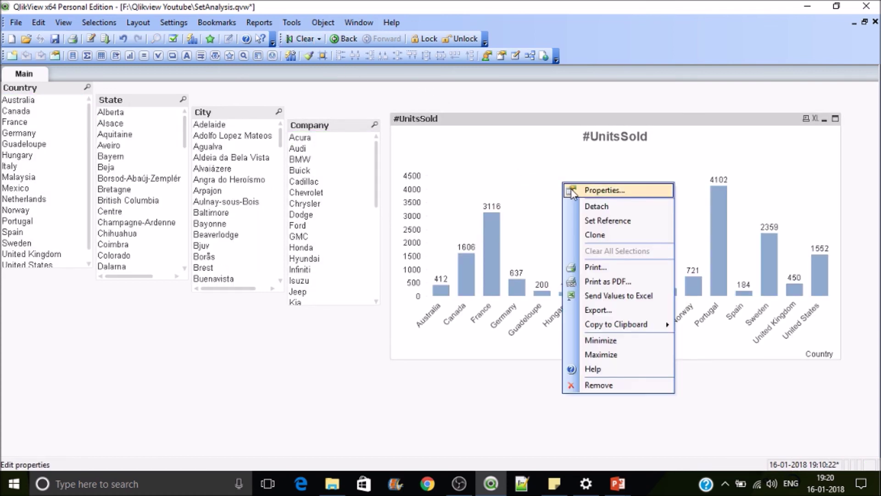
pyautogui.click(570, 190)
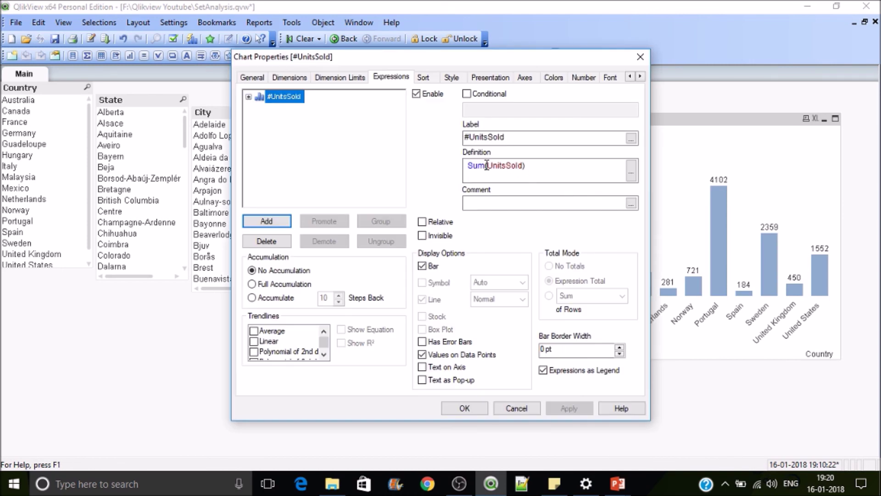
pyautogui.click(487, 165)
pyautogui.write('(')
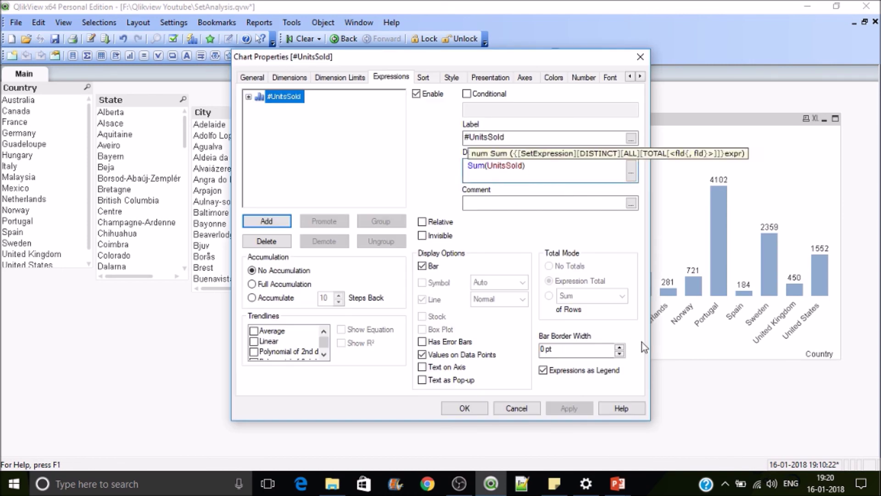
pyautogui.write('}')
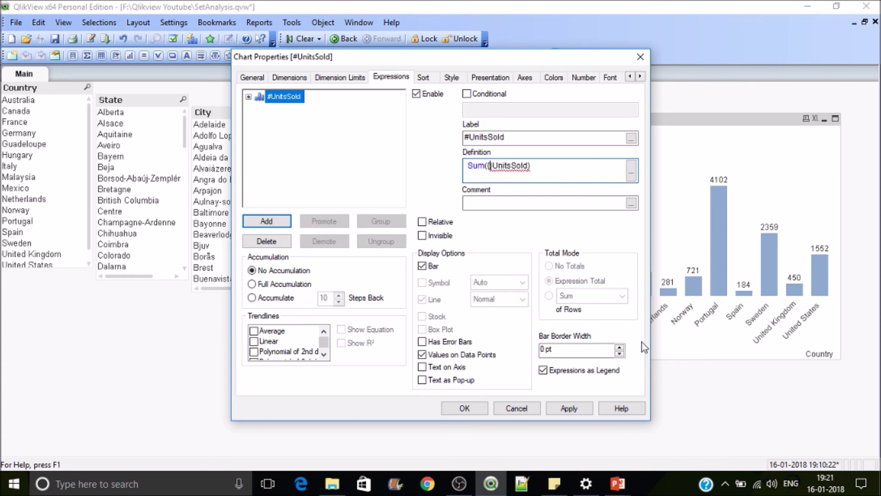
pyautogui.write('BM')
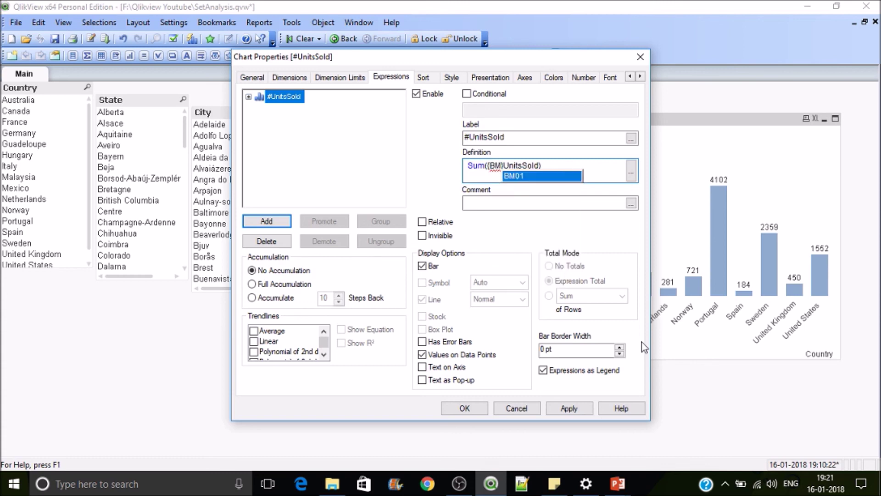
pyautogui.write('01')
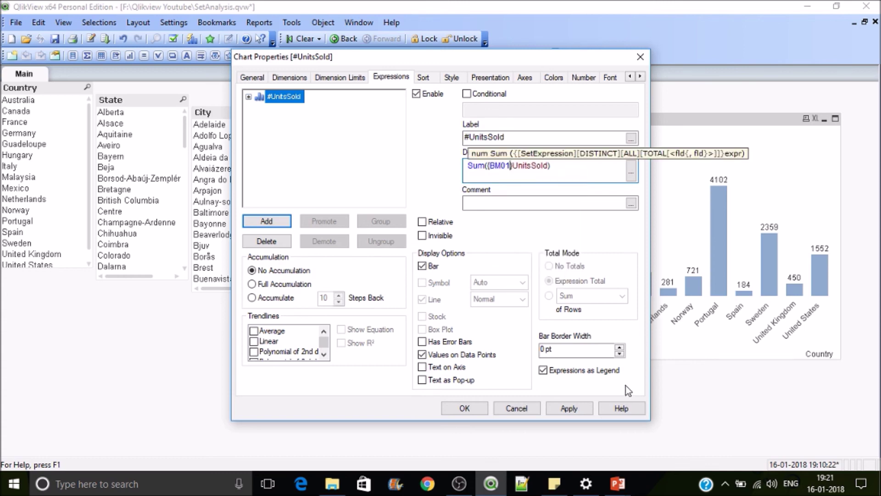
pyautogui.click(557, 412)
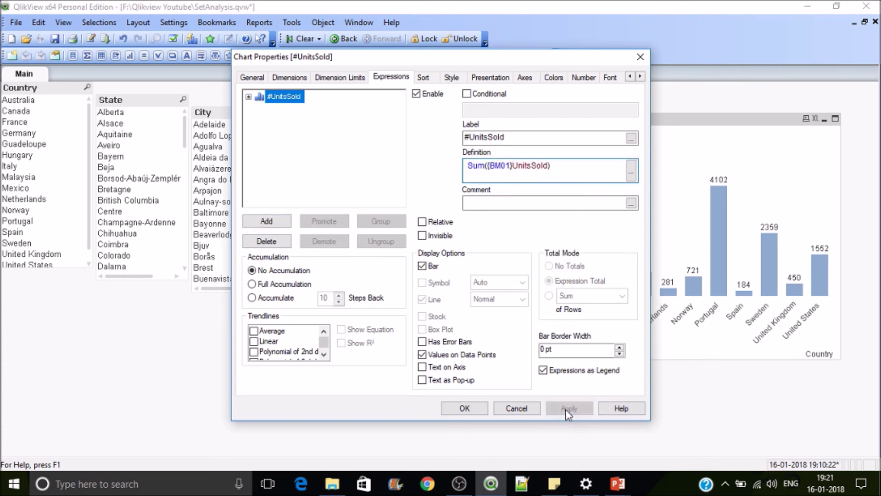
pyautogui.click(480, 411)
pyautogui.moveTo(634, 231)
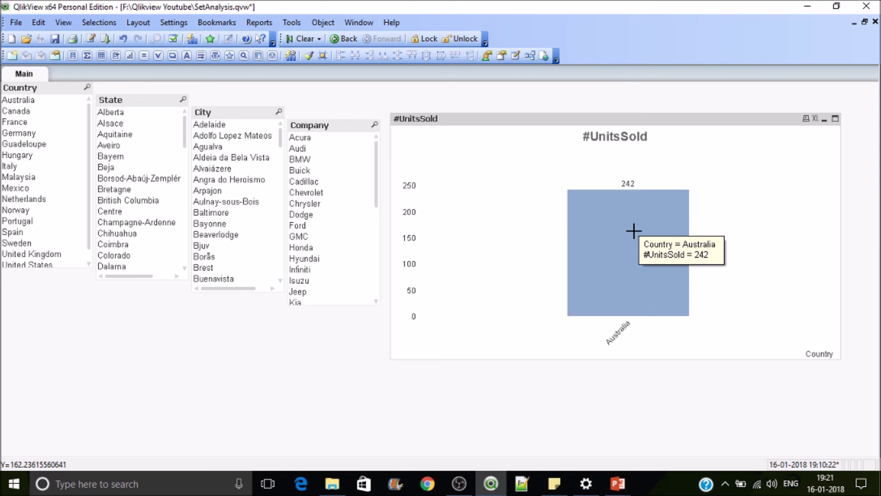
pyautogui.hotkey('alt', 'Tab')
pyautogui.hotkey('alt', 'Tab')
pyautogui.hotkey('alt', 'Tab')
pyautogui.hotkey('alt', 'Tab')
pyautogui.hotkey('alt', 'Tab')
pyautogui.hotkey('alt', 'Tab')
pyautogui.hotkey('alt', 'Tab')
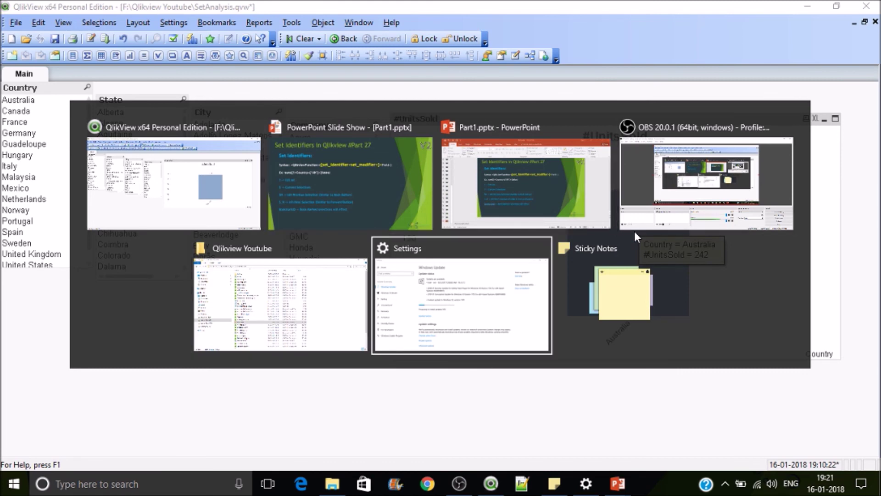